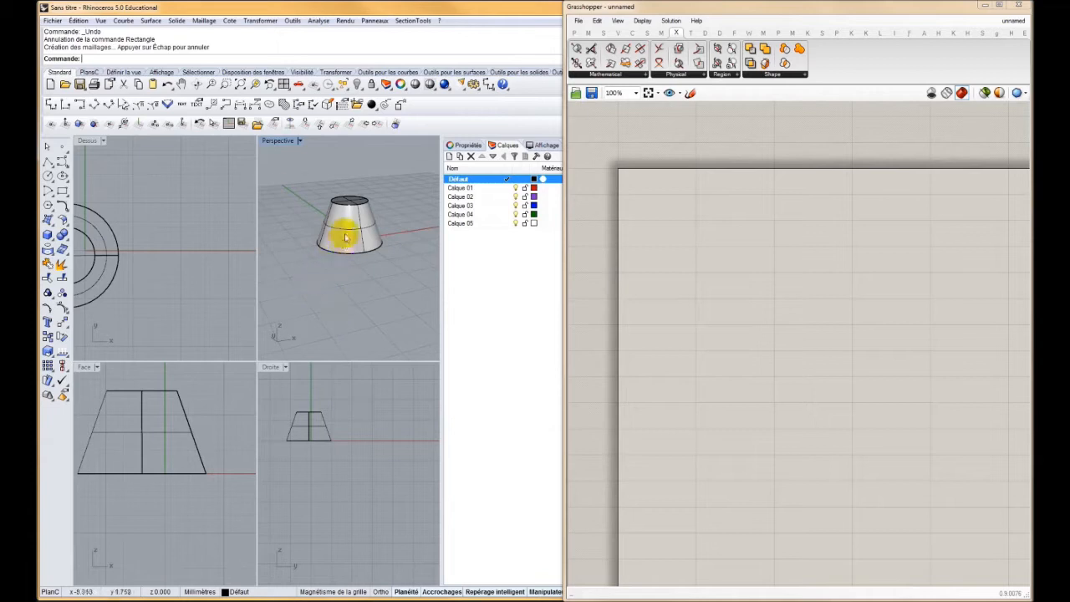
# Add a Brep parameter to the Grasshopper canvas and reference the truncated cone from Rhino as its single Brep
pyautogui.click(349, 240)
pyautogui.click(715, 255)
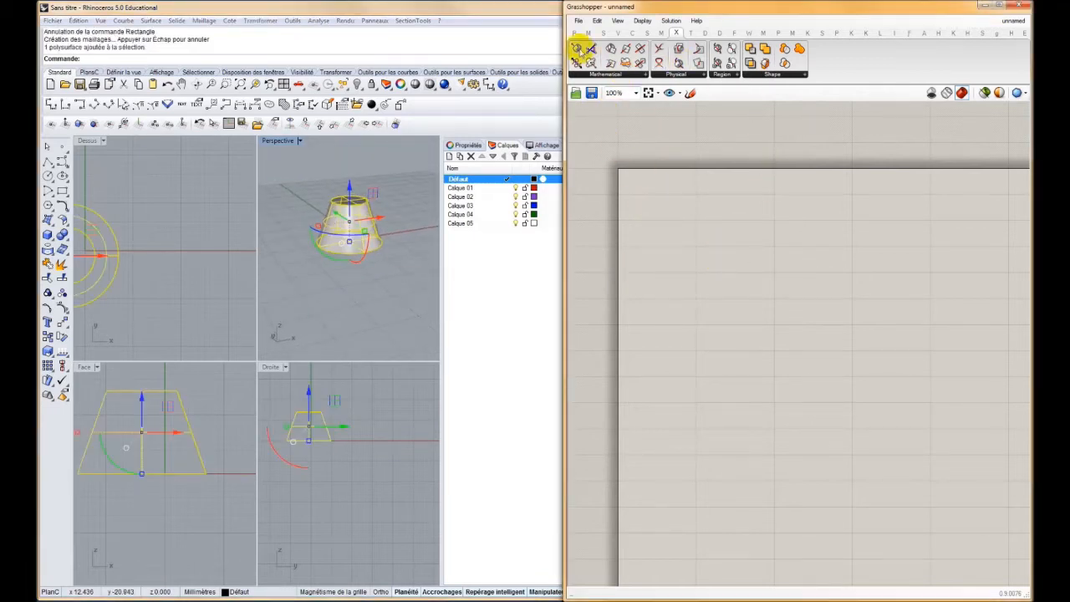
pyautogui.click(575, 32)
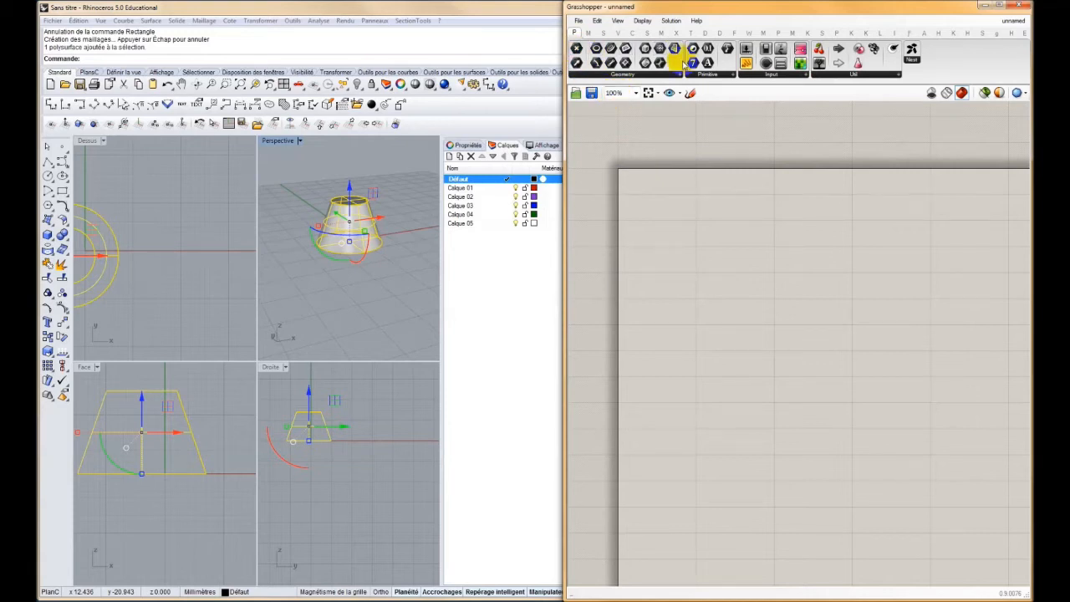
pyautogui.moveTo(646, 63); pyautogui.dragTo(713, 255)
pyautogui.rightClick(713, 253)
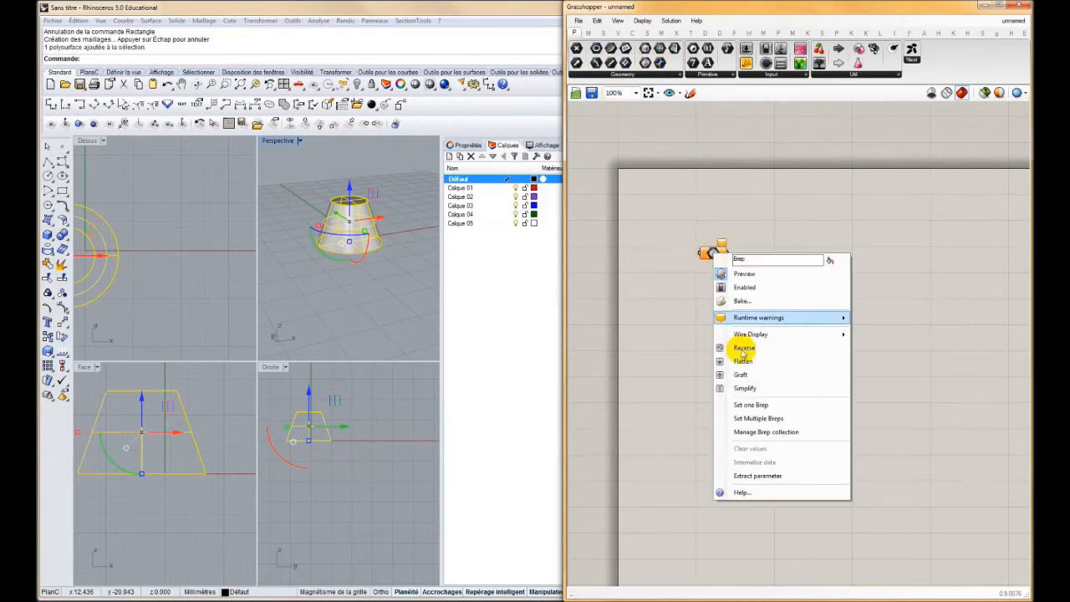
pyautogui.click(743, 405)
# Hide the original truncated cone in Rhino so that only its Grasshopper preview is displayed
pyautogui.moveTo(388, 155); pyautogui.dragTo(318, 315)
pyautogui.click(355, 85)
pyautogui.moveTo(721, 256); pyautogui.dragTo(690, 287, button='right')
pyautogui.click(680, 294)
pyautogui.moveTo(690, 338); pyautogui.dragTo(654, 351, button='right')
pyautogui.click(729, 249)
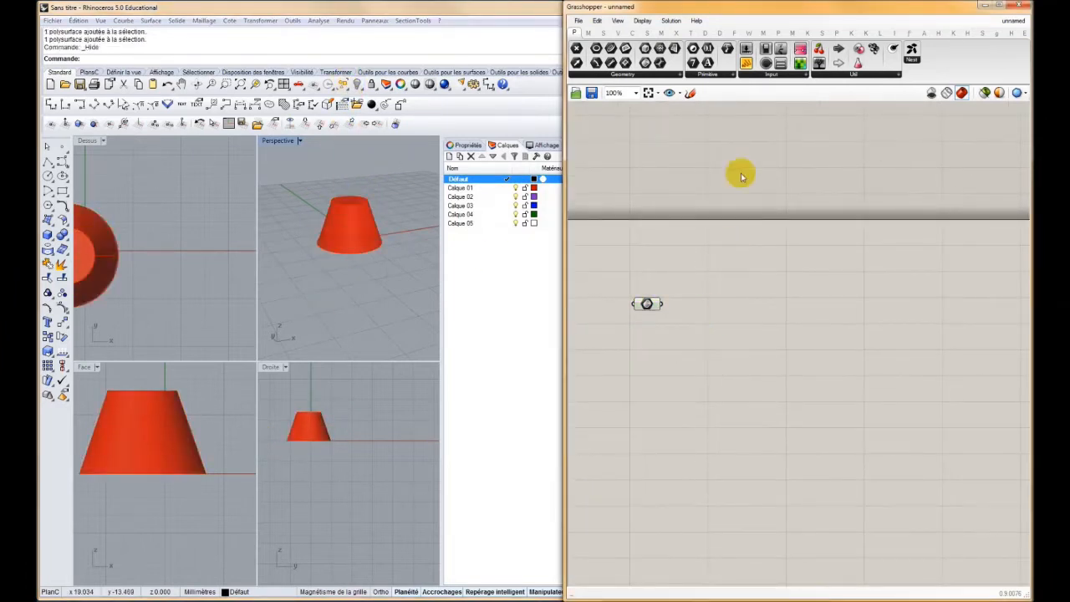
# Add a Contour component beside the Brep parameter, connect the Brep to its S input, and align the two
pyautogui.click(675, 34)
pyautogui.click(618, 77)
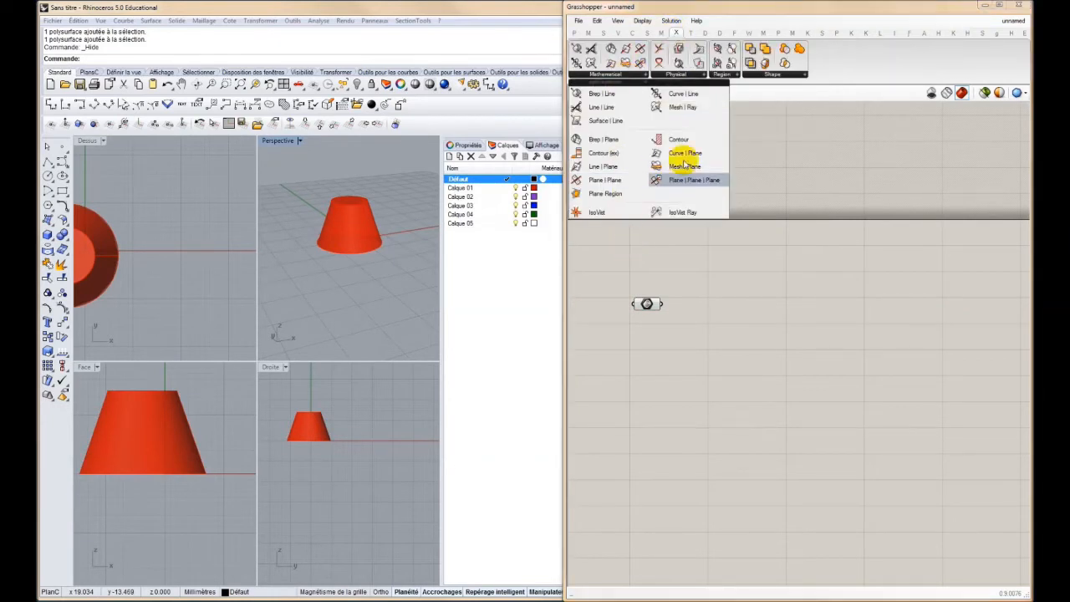
pyautogui.moveTo(677, 139); pyautogui.dragTo(721, 314)
pyautogui.click(721, 312)
pyautogui.scroll(4, 719, 312)
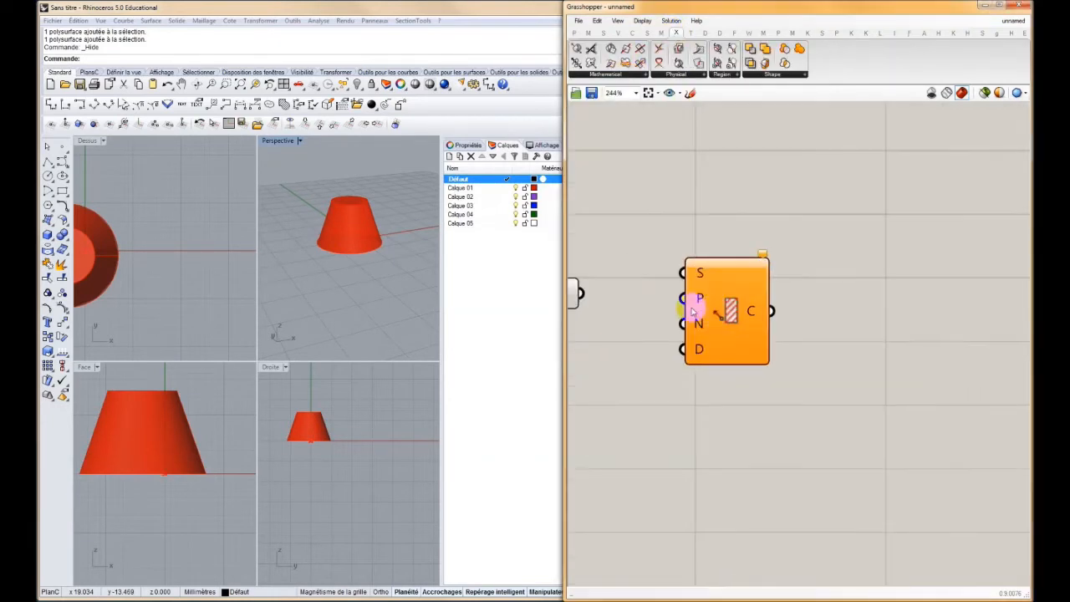
pyautogui.moveTo(660, 270); pyautogui.dragTo(779, 251, button='right')
pyautogui.moveTo(804, 250); pyautogui.dragTo(701, 271)
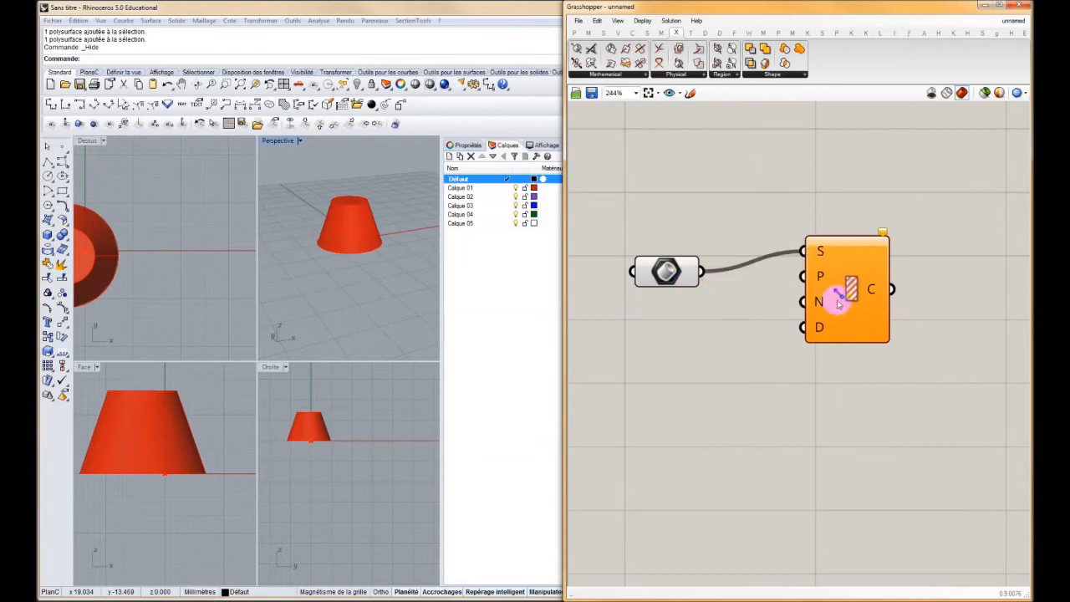
pyautogui.moveTo(836, 294); pyautogui.dragTo(838, 314)
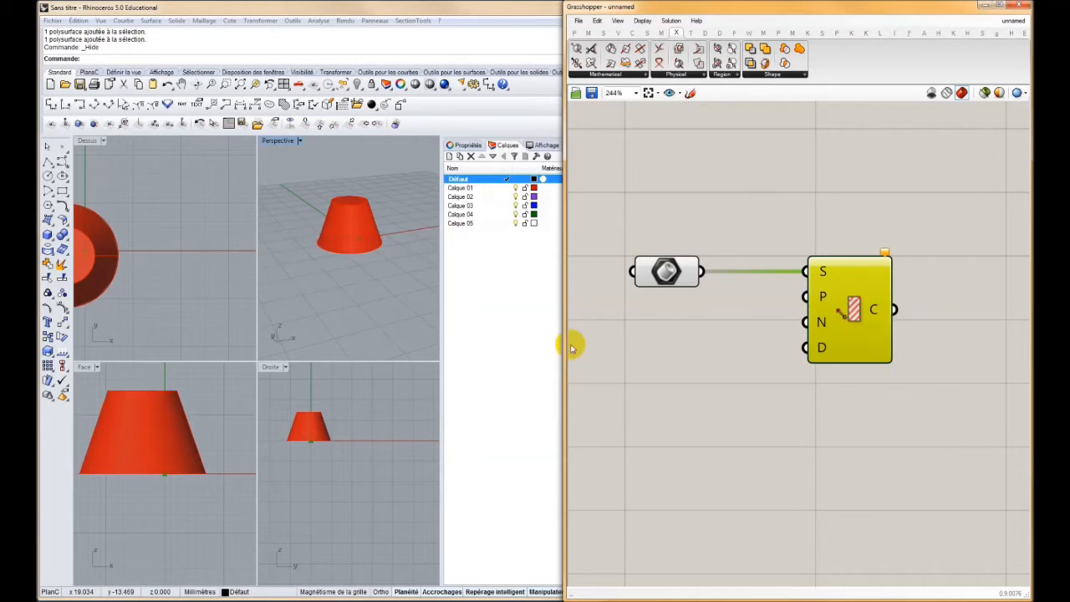
# Add a Point parameter, connect it to the Contour's P input, and place it directly under the Brep parameter
pyautogui.doubleClick(679, 327)
pyautogui.write('point')
pyautogui.press('Return')
pyautogui.moveTo(713, 321); pyautogui.dragTo(803, 296)
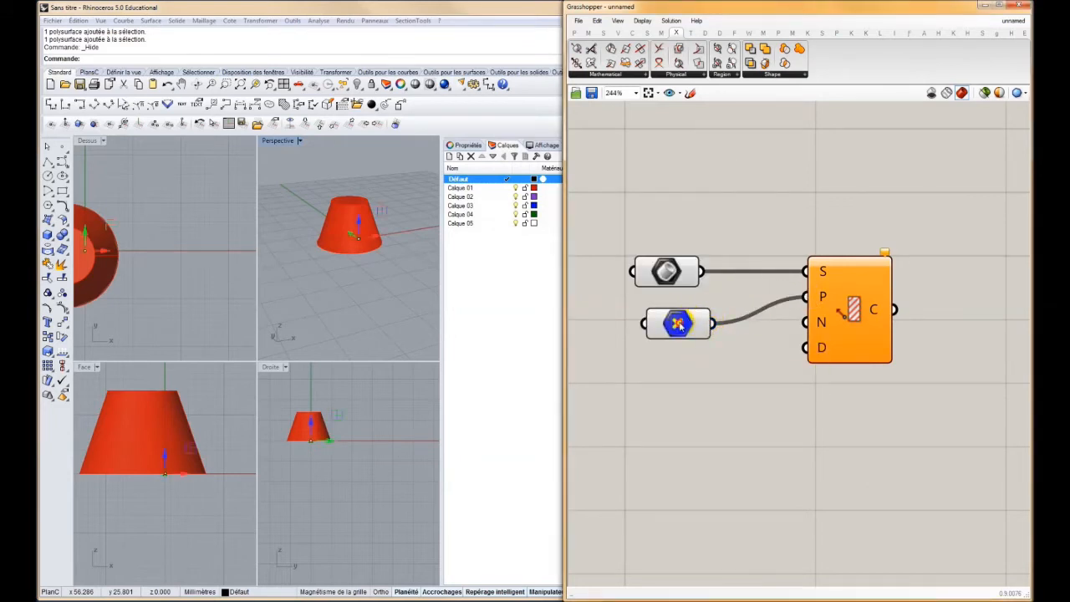
pyautogui.moveTo(678, 327); pyautogui.dragTo(667, 308)
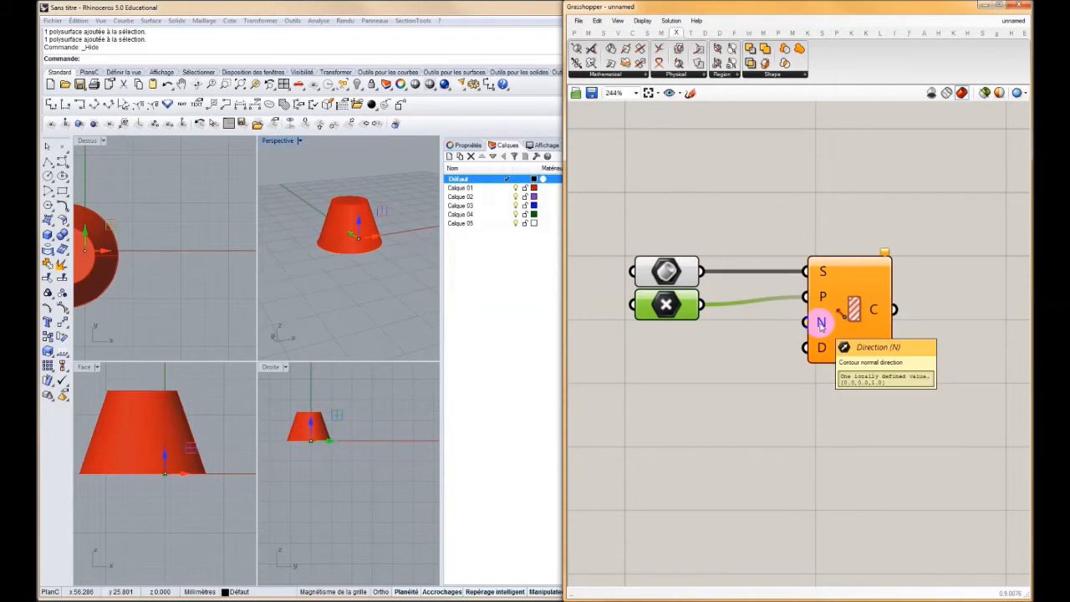
# Add a Unit Z vector below the Point parameter and connect it to the Contour's N input
pyautogui.click(332, 242)
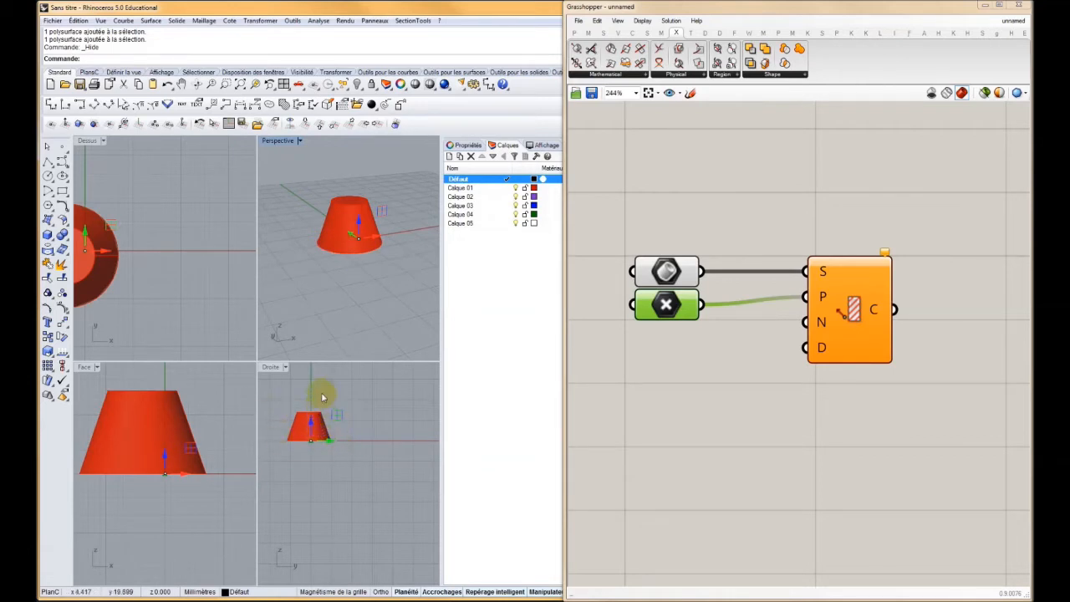
pyautogui.click(619, 33)
pyautogui.click(780, 75)
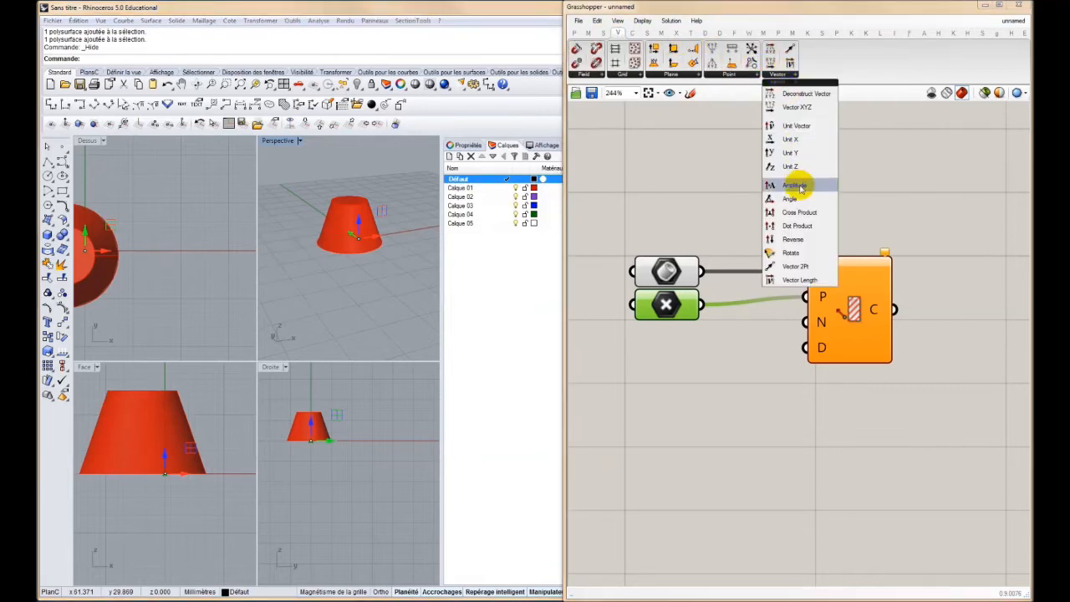
pyautogui.click(795, 165)
pyautogui.click(687, 356)
pyautogui.moveTo(804, 322); pyautogui.dragTo(667, 353)
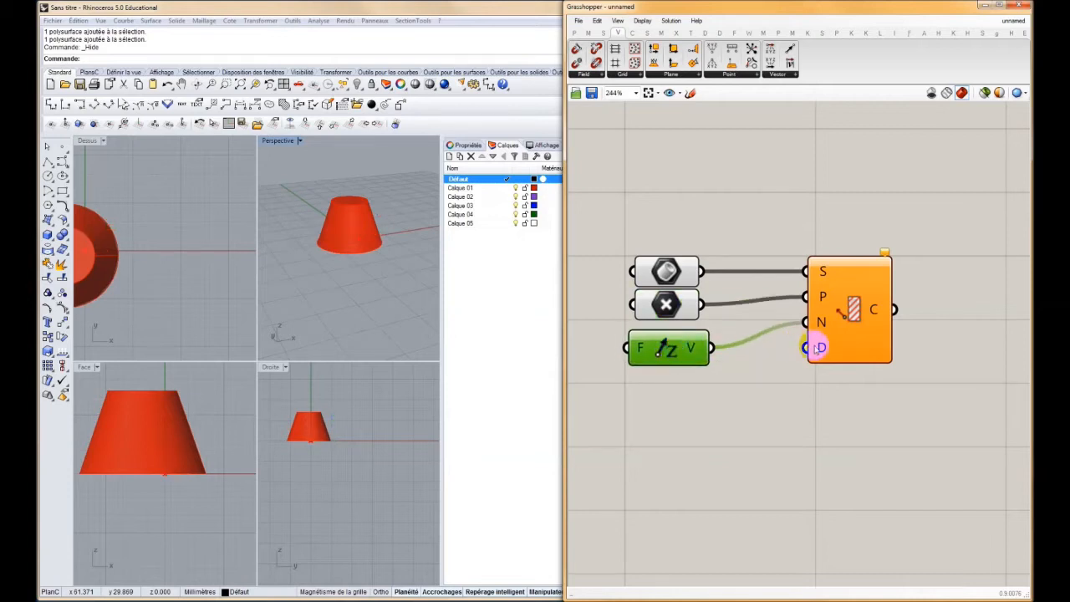
# Create a number slider with the value 5.0 and connect it to the Contour's D input as the distance
pyautogui.doubleClick(672, 410)
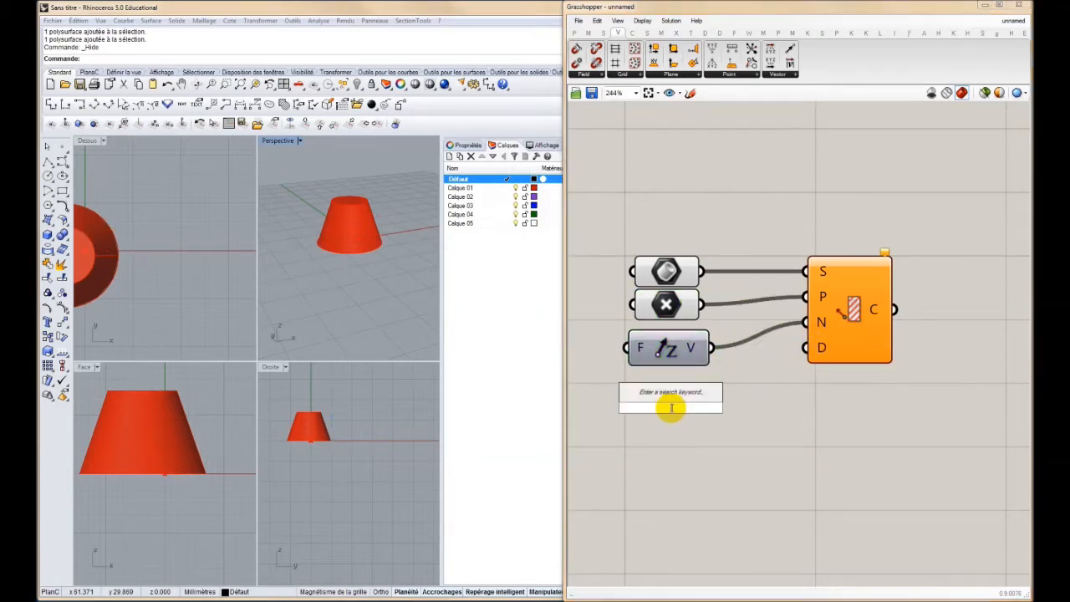
pyautogui.write('5.0')
pyautogui.press('Return')
pyautogui.moveTo(805, 349); pyautogui.dragTo(775, 408)
# Turn off the Brep parameter's preview so that only the contour curves are displayed in Rhino
pyautogui.click(337, 240)
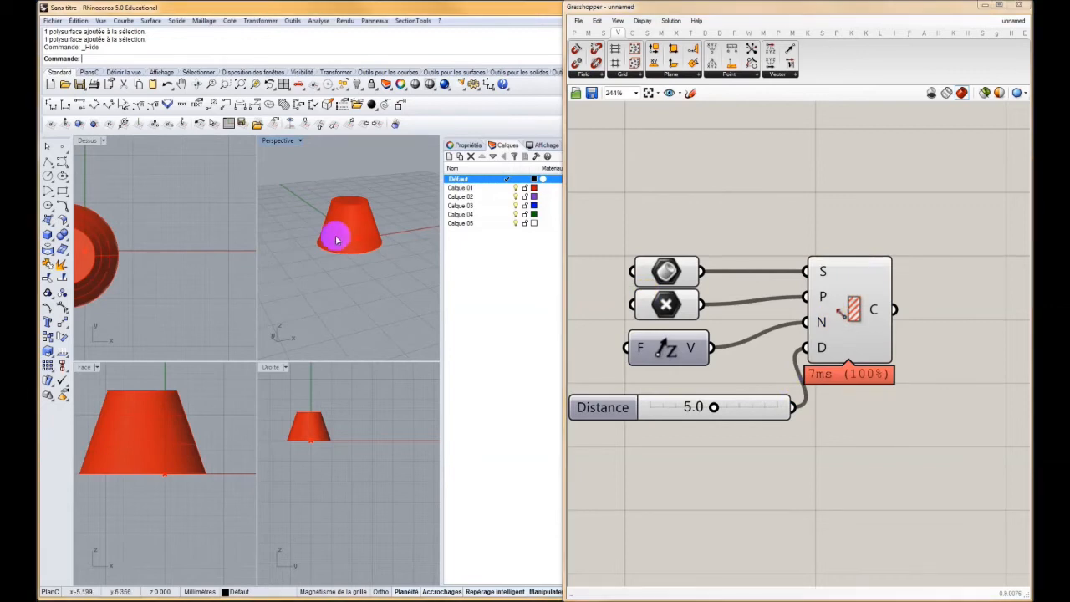
pyautogui.click(646, 264)
pyautogui.rightClick(657, 267)
pyautogui.click(690, 279)
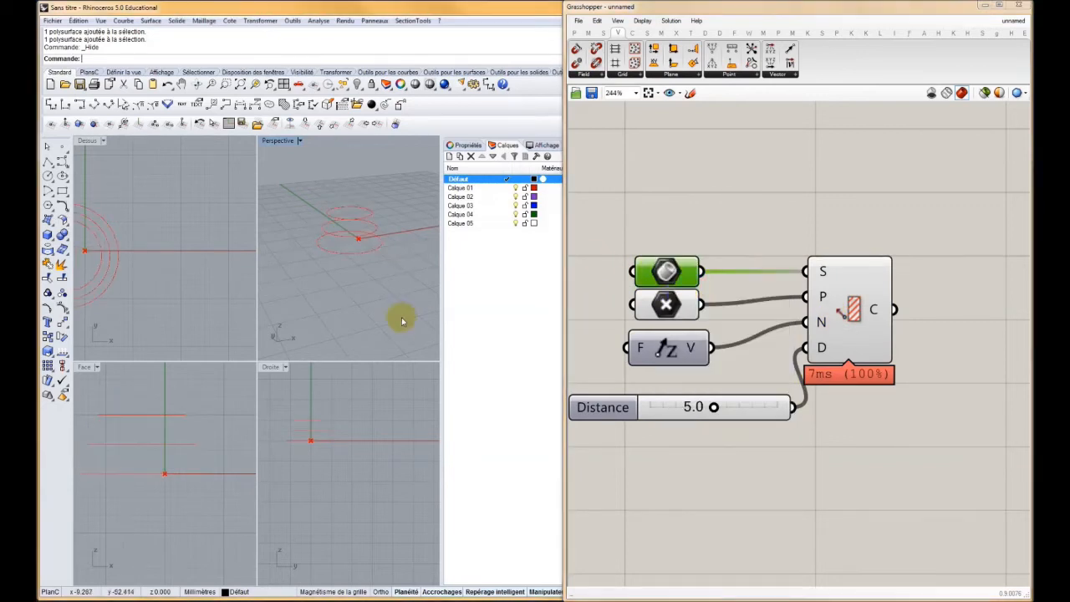
pyautogui.moveTo(348, 244)
pyautogui.mouseDown(button='right')
pyautogui.moveTo(357, 210)
pyautogui.moveTo(355, 236)
pyautogui.mouseUp(button='right')
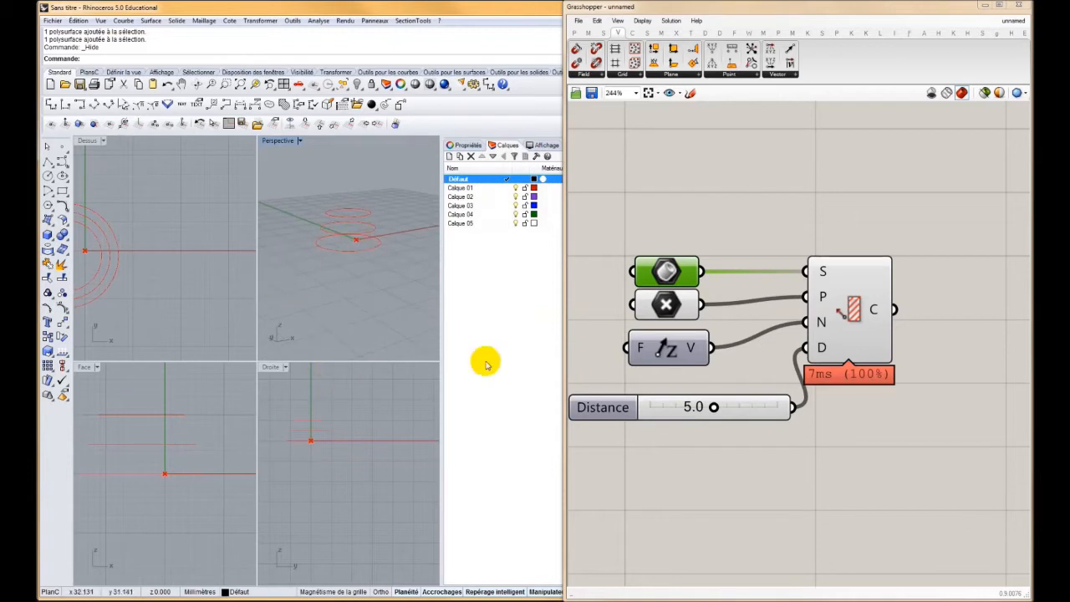
# Set the contour Distance slider to 1.0 and inspect the curves up close in the perspective view
pyautogui.moveTo(713, 407); pyautogui.dragTo(661, 411)
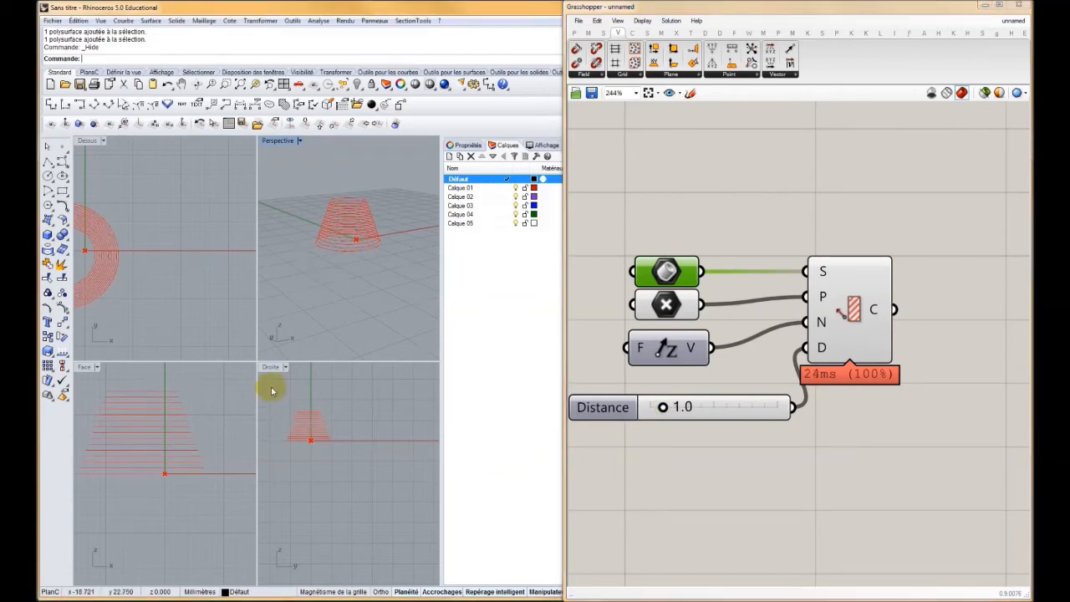
pyautogui.scroll(3, 356, 238)
pyautogui.moveTo(327, 237); pyautogui.dragTo(346, 168, button='right')
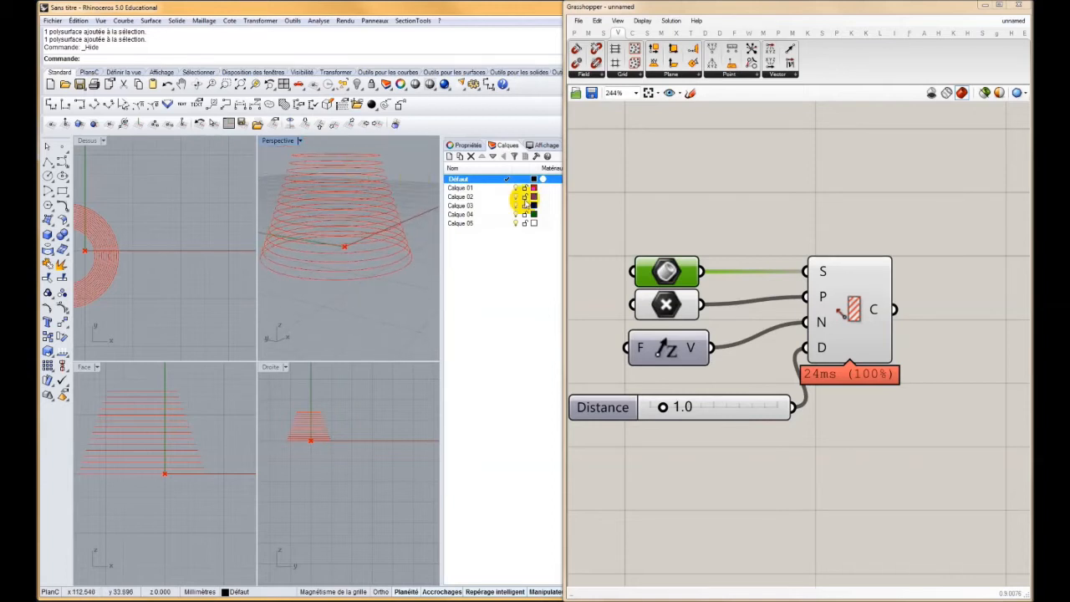
# Add a Panel beside the Contour component and connect the C output to it to list the curves
pyautogui.moveTo(873, 311)
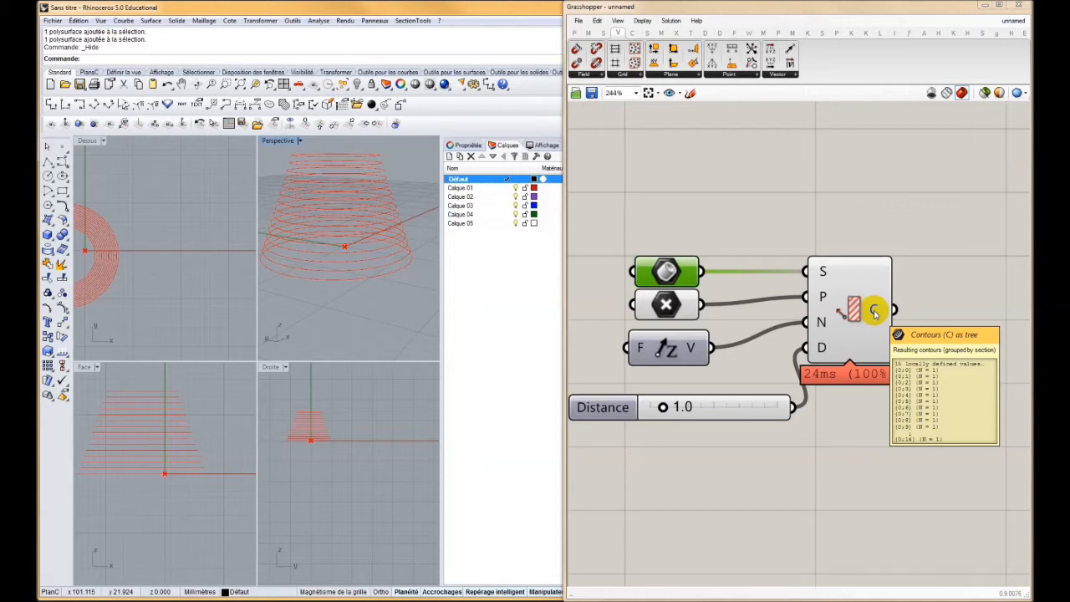
pyautogui.moveTo(873, 311); pyautogui.dragTo(756, 311, button='right')
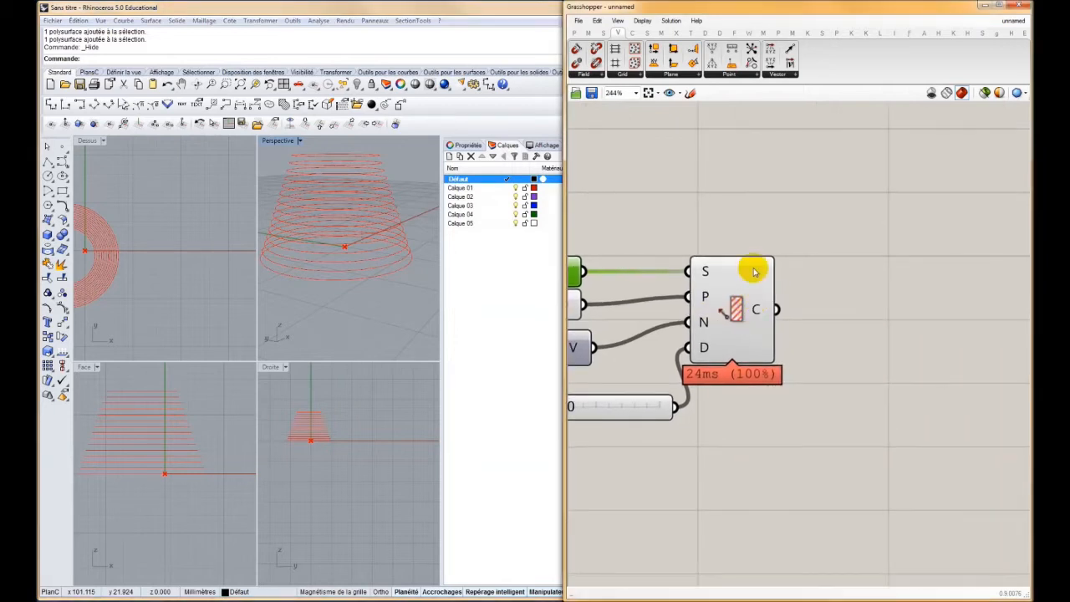
pyautogui.click(576, 33)
pyautogui.moveTo(745, 63); pyautogui.dragTo(884, 317)
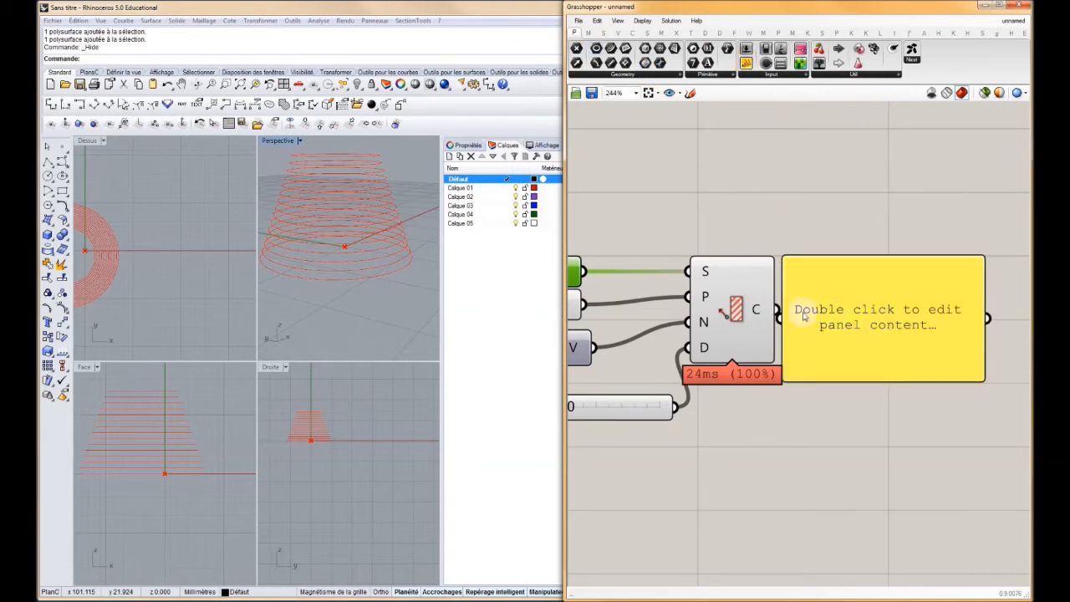
pyautogui.moveTo(806, 316); pyautogui.dragTo(831, 307)
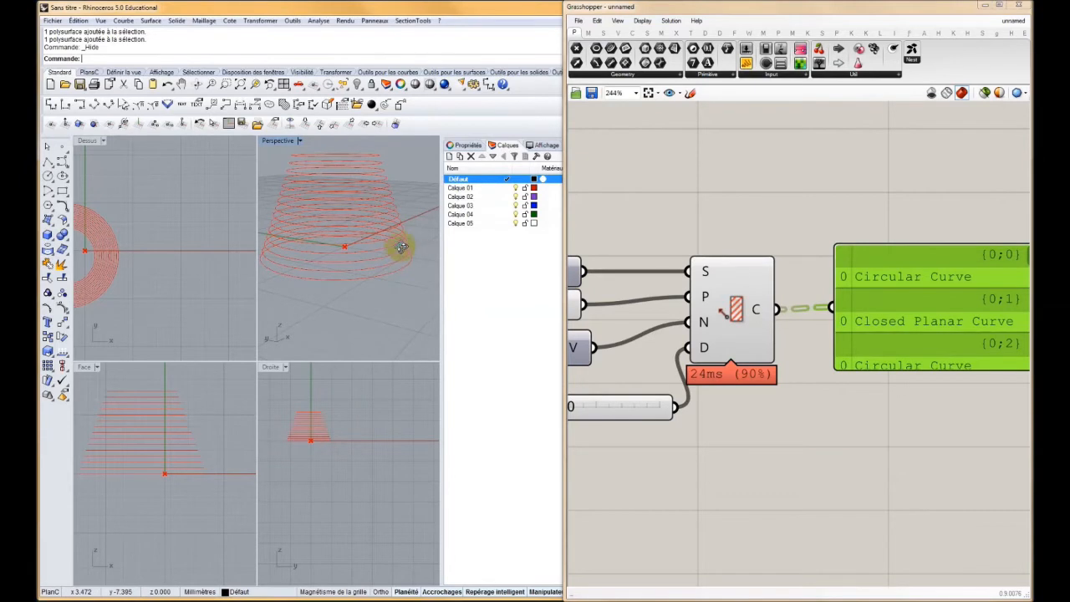
# Shift the Contour component slightly away from its inputs and move the Panel to its upper right
pyautogui.scroll(-3, 393, 249)
pyautogui.scroll(2, 368, 255)
pyautogui.scroll(-4, 885, 276)
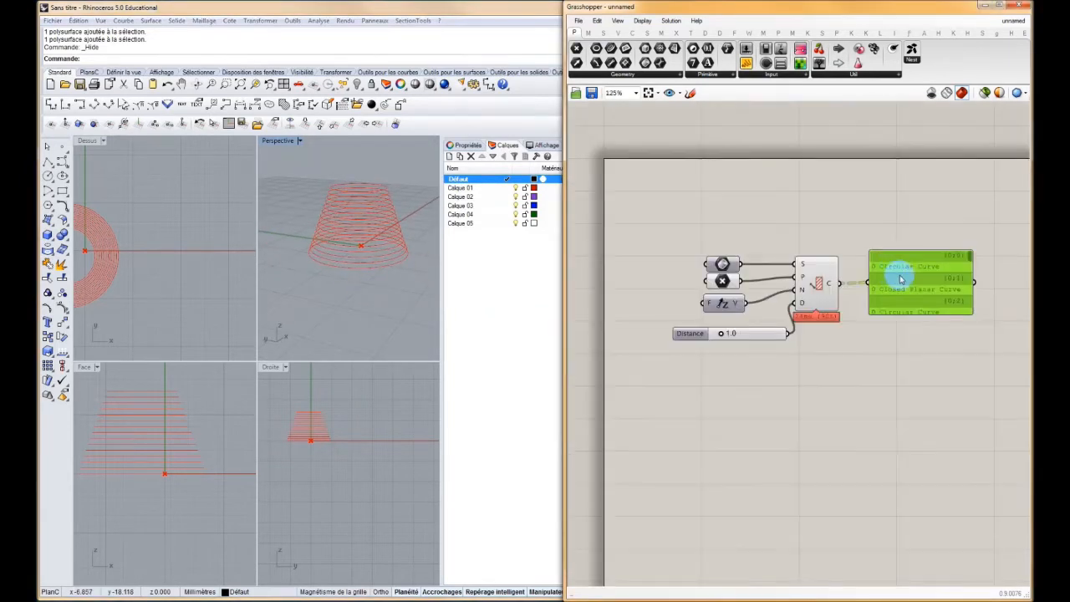
pyautogui.moveTo(892, 222); pyautogui.dragTo(861, 235, button='right')
pyautogui.moveTo(785, 297); pyautogui.dragTo(807, 296)
pyautogui.click(871, 239)
pyautogui.moveTo(871, 240); pyautogui.dragTo(919, 241)
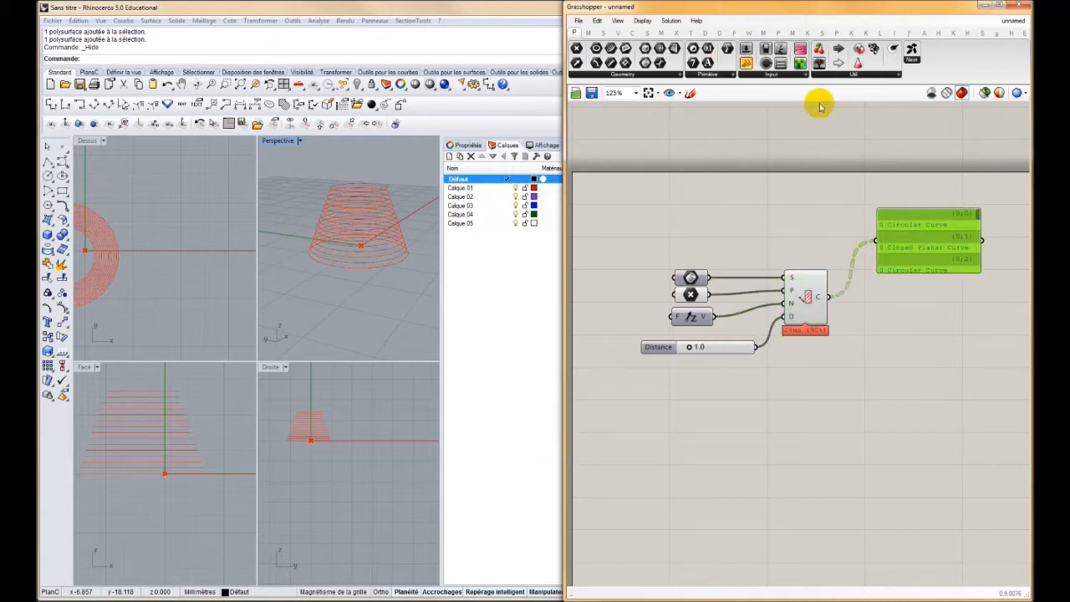
# Add a Contour (ex) component below the existing definition and turn off the first Contour component's preview
pyautogui.click(677, 32)
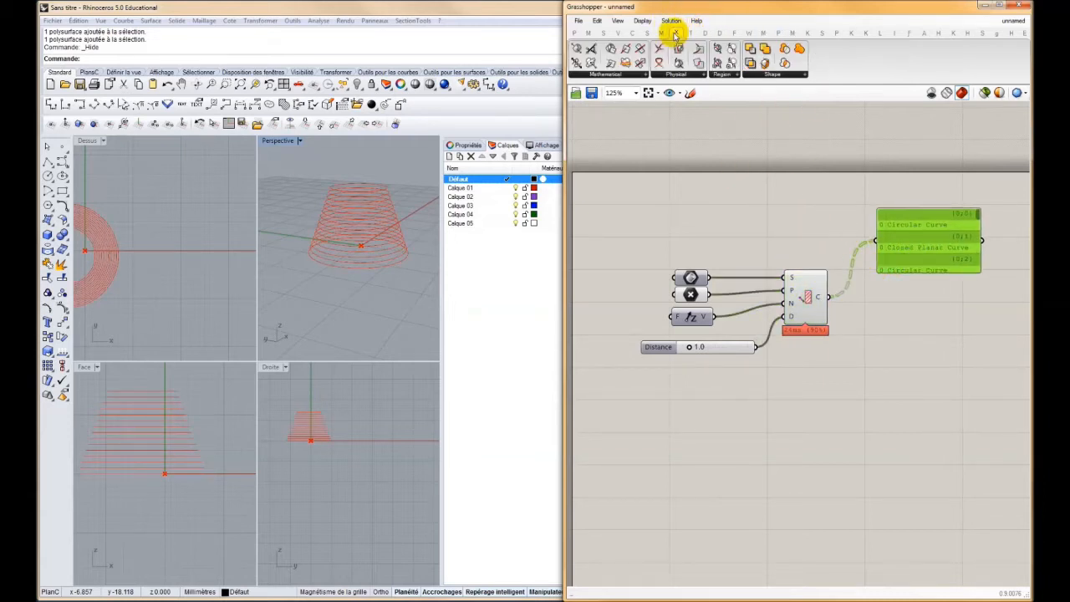
pyautogui.click(625, 73)
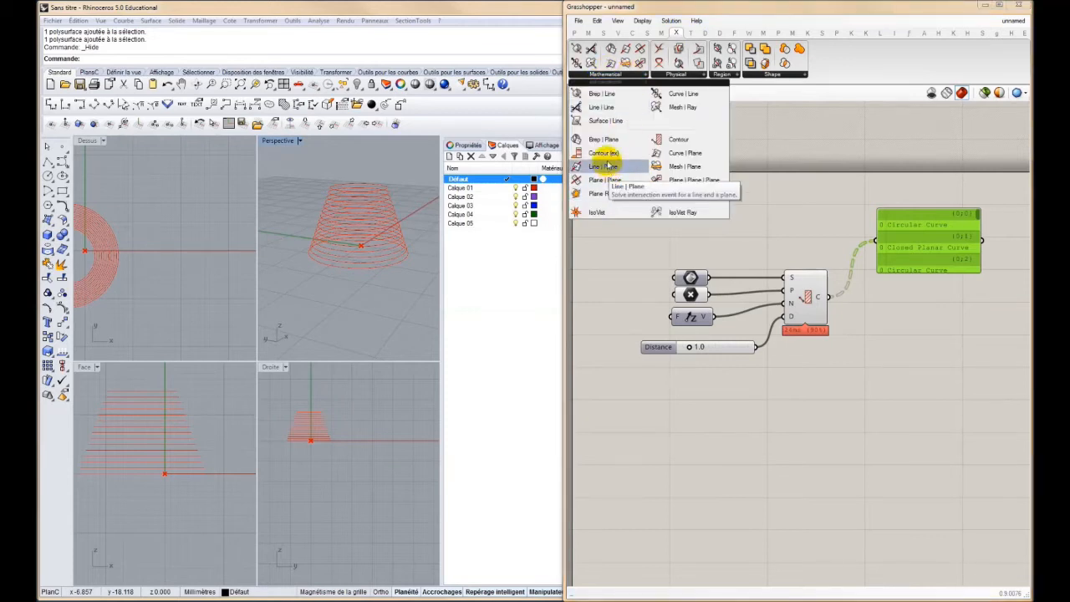
pyautogui.moveTo(609, 153); pyautogui.dragTo(820, 478)
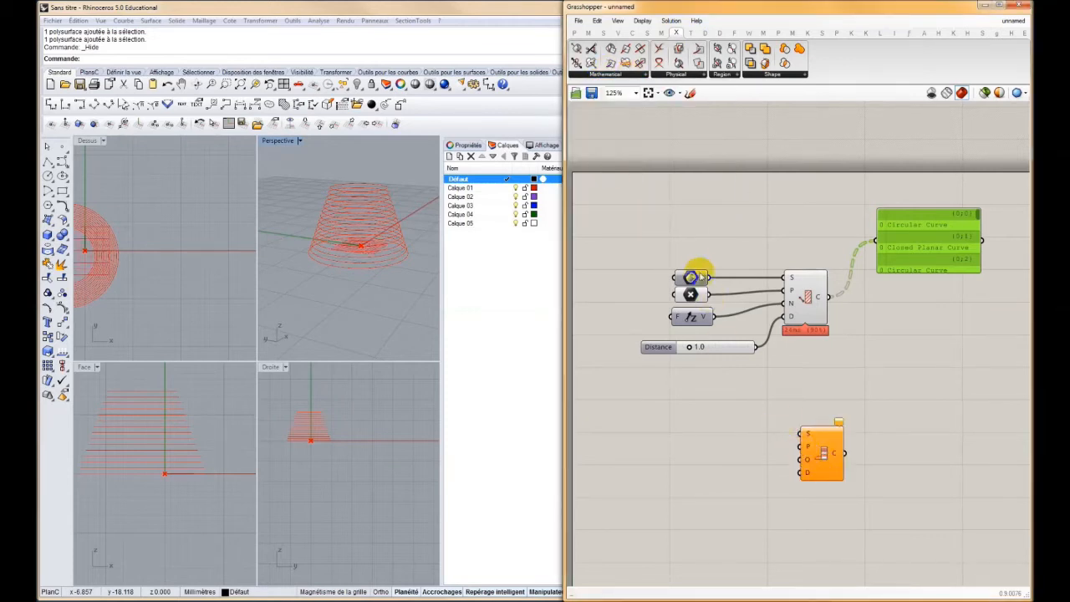
pyautogui.click(800, 288)
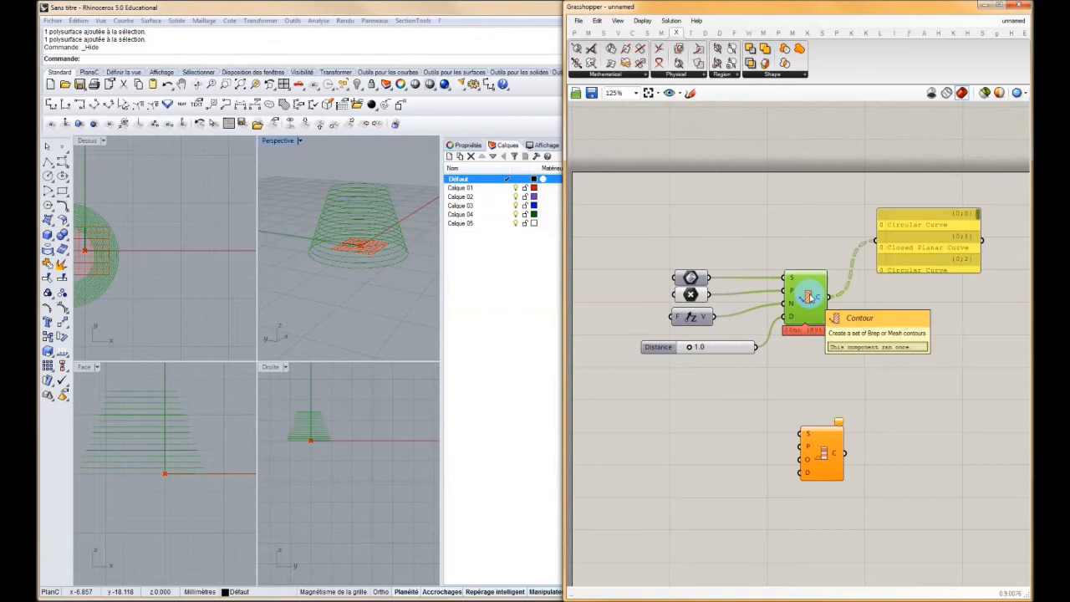
# Duplicate the Brep parameter next to Contour (ex) and connect the copy to its S input
pyautogui.click(692, 277)
pyautogui.keyDown('alt'); pyautogui.moveTo(693, 276); pyautogui.dragTo(685, 441); pyautogui.keyUp('alt')
pyautogui.moveTo(800, 434); pyautogui.dragTo(694, 434)
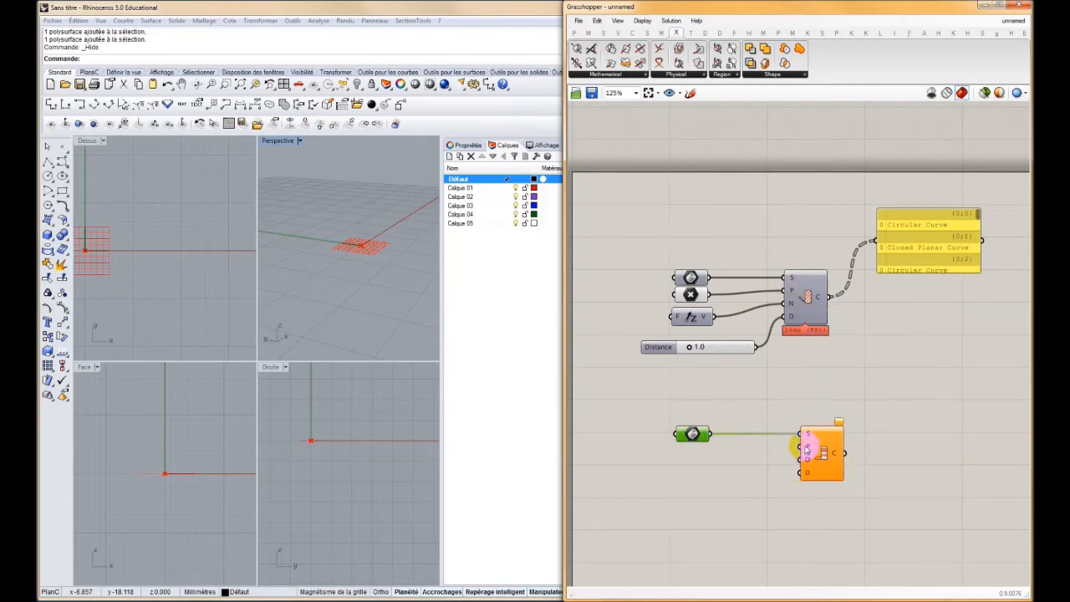
# Add an XY Plane under the copied Brep, connect it to Contour (ex)'s P input, and nudge Contour (ex) slightly away
pyautogui.doubleClick(723, 459)
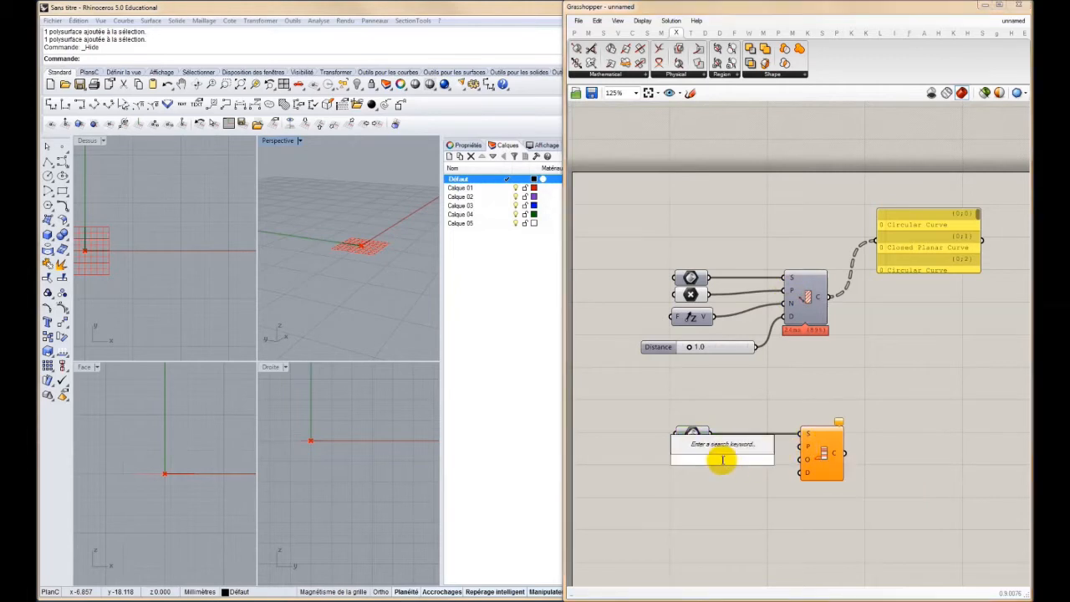
pyautogui.write('xy')
pyautogui.click(710, 447)
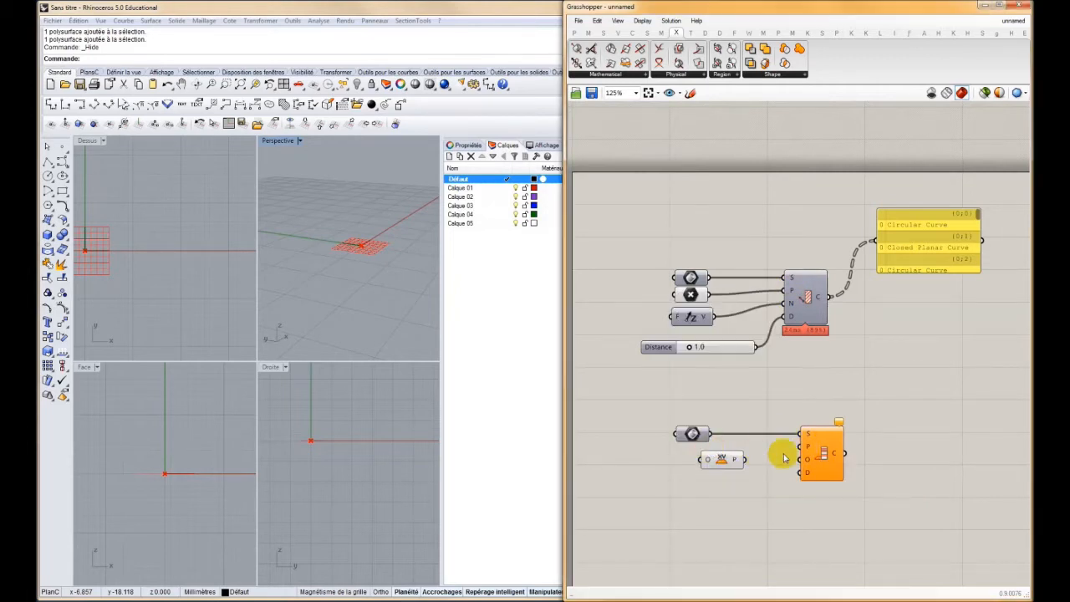
pyautogui.moveTo(803, 447); pyautogui.dragTo(701, 453)
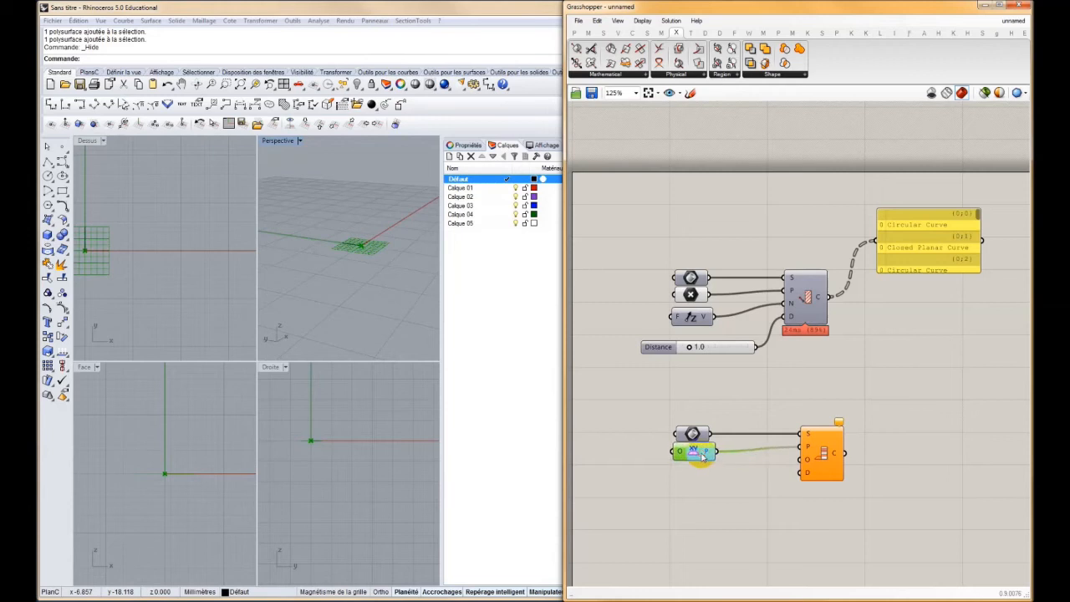
pyautogui.click(306, 247)
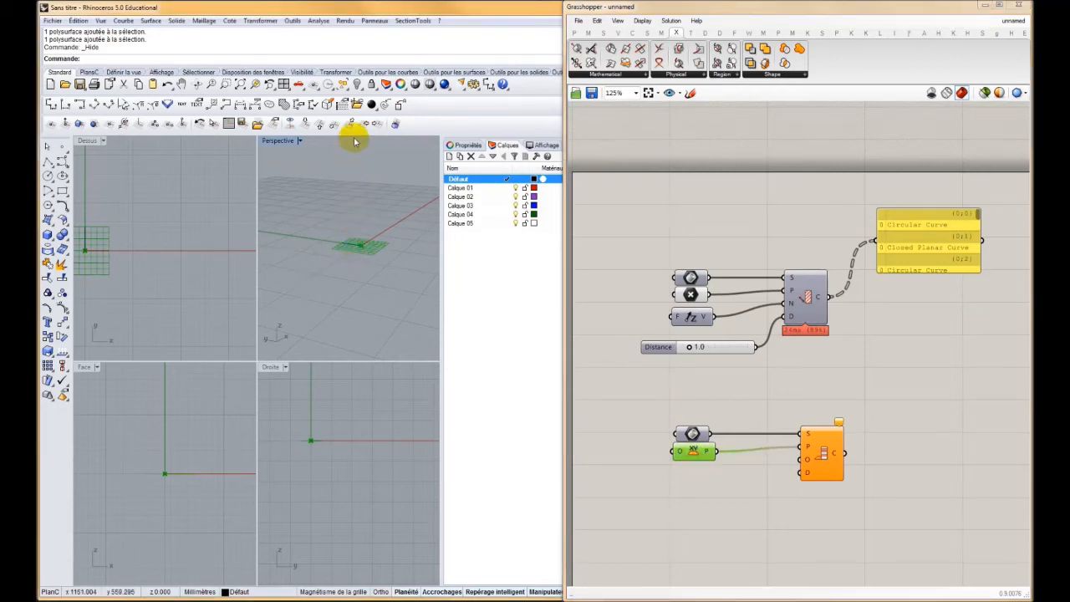
pyautogui.moveTo(819, 452); pyautogui.dragTo(827, 453)
pyautogui.moveTo(816, 462)
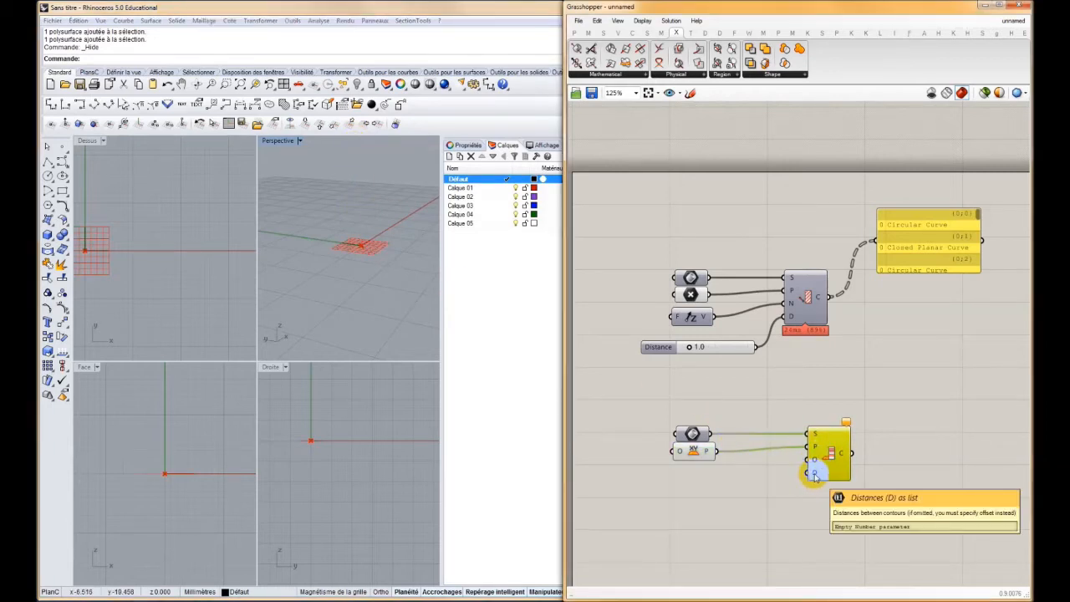
# Add a number slider set to 2 below the XY Plane and connect it to Contour (ex)'s D input
pyautogui.moveTo(700, 487); pyautogui.dragTo(730, 459, button='right')
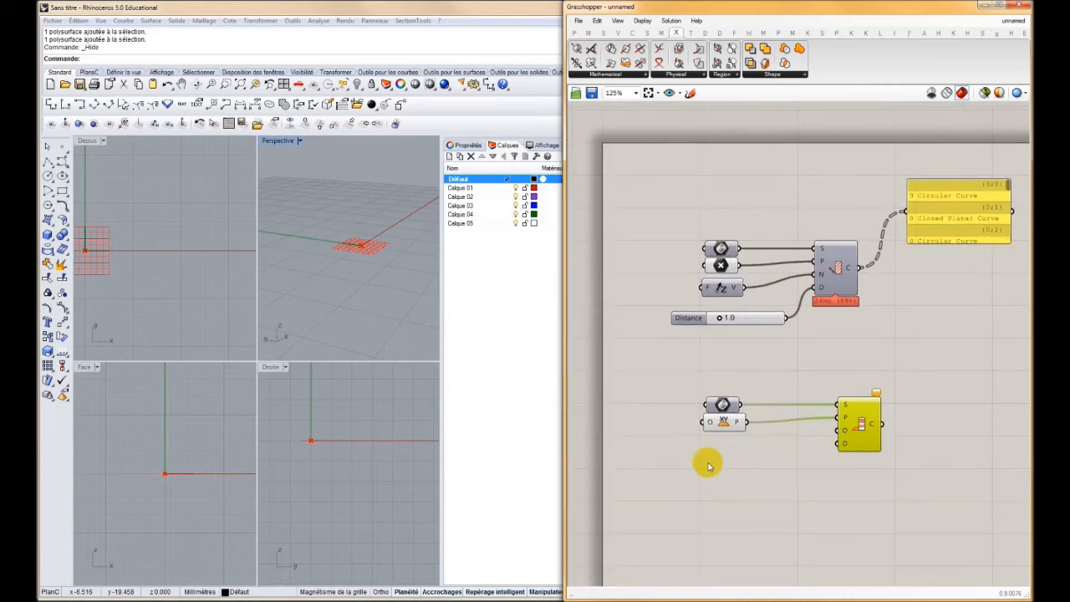
pyautogui.doubleClick(708, 466)
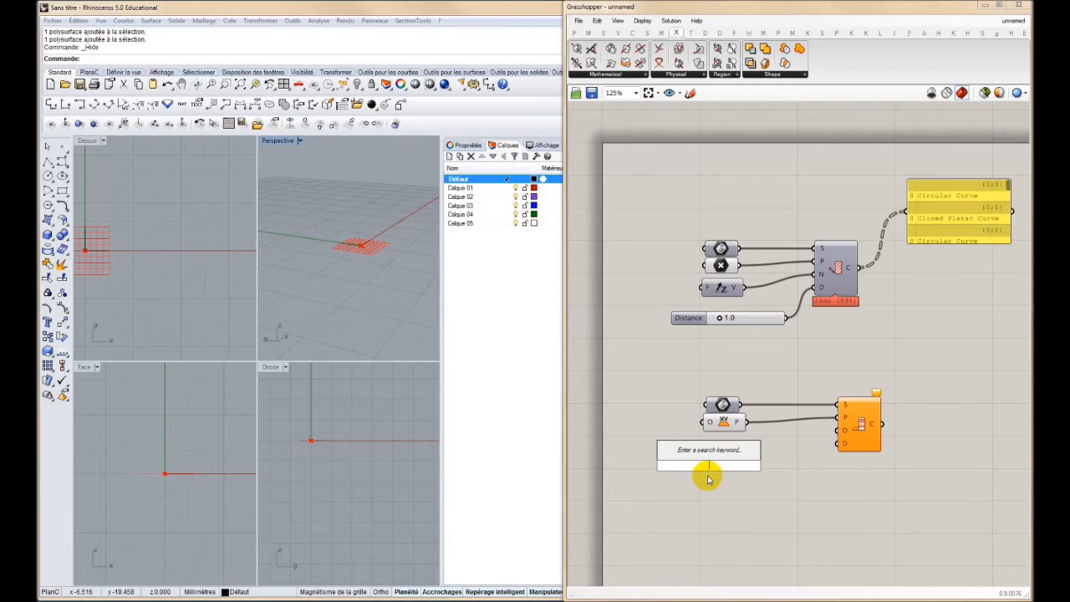
pyautogui.write('2')
pyautogui.press('Return')
pyautogui.moveTo(761, 466)
pyautogui.mouseDown()
pyautogui.moveTo(836, 443)
pyautogui.moveTo(760, 466)
pyautogui.mouseUp()
pyautogui.click(330, 409)
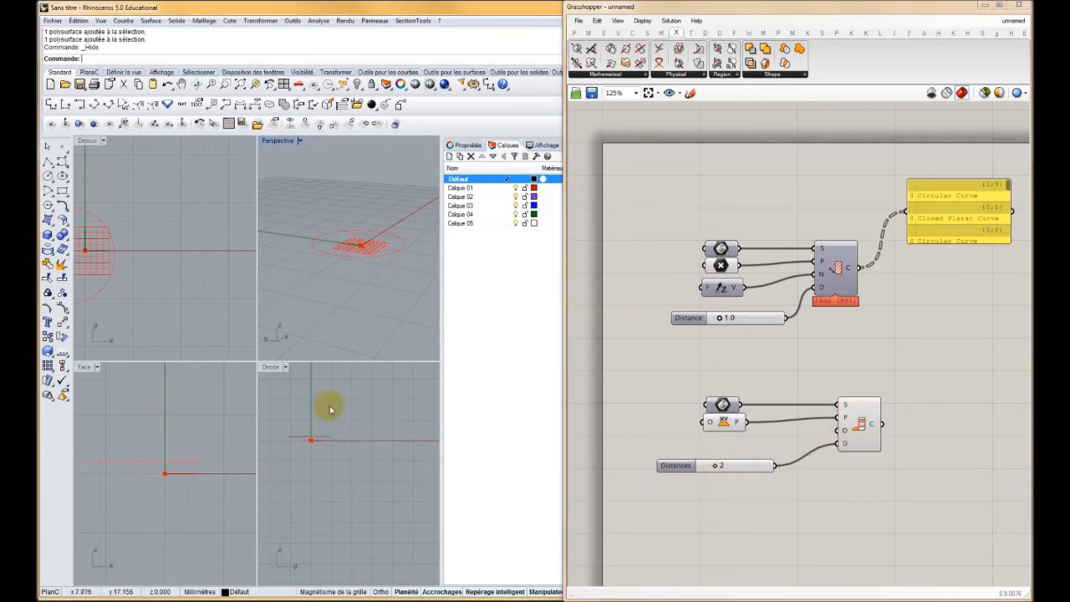
# Duplicate the Distances slider below, connect the copy to Contour (ex)'s D input as well, and set it to 4
pyautogui.moveTo(748, 471); pyautogui.dragTo(749, 492)
pyautogui.keyDown('shift'); pyautogui.moveTo(841, 449); pyautogui.dragTo(777, 486); pyautogui.keyUp('shift')
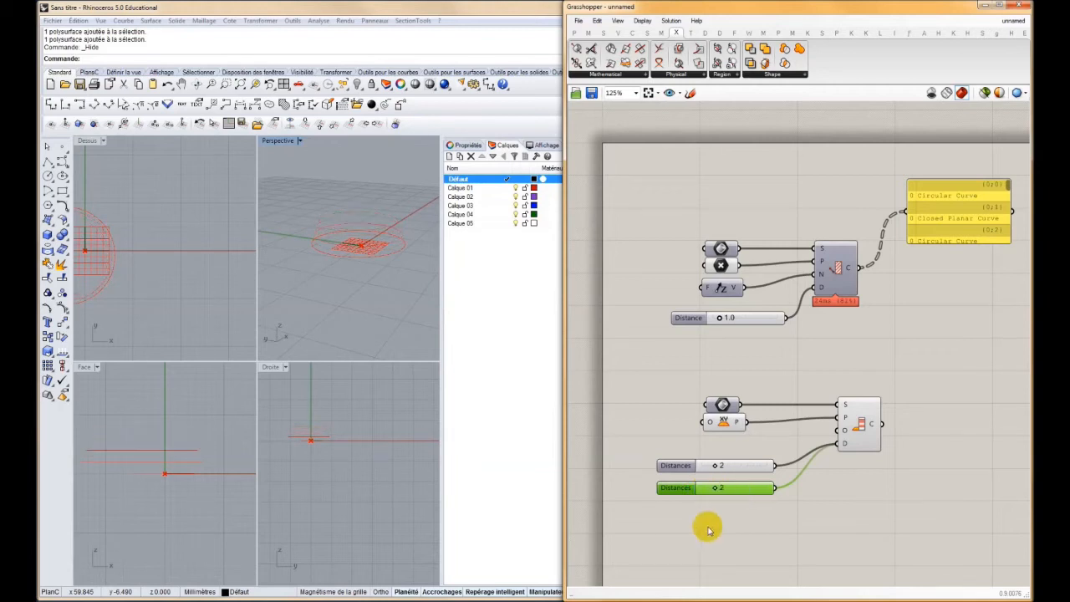
pyautogui.click(302, 442)
pyautogui.scroll(6, 317, 435)
pyautogui.scroll(3, 325, 435)
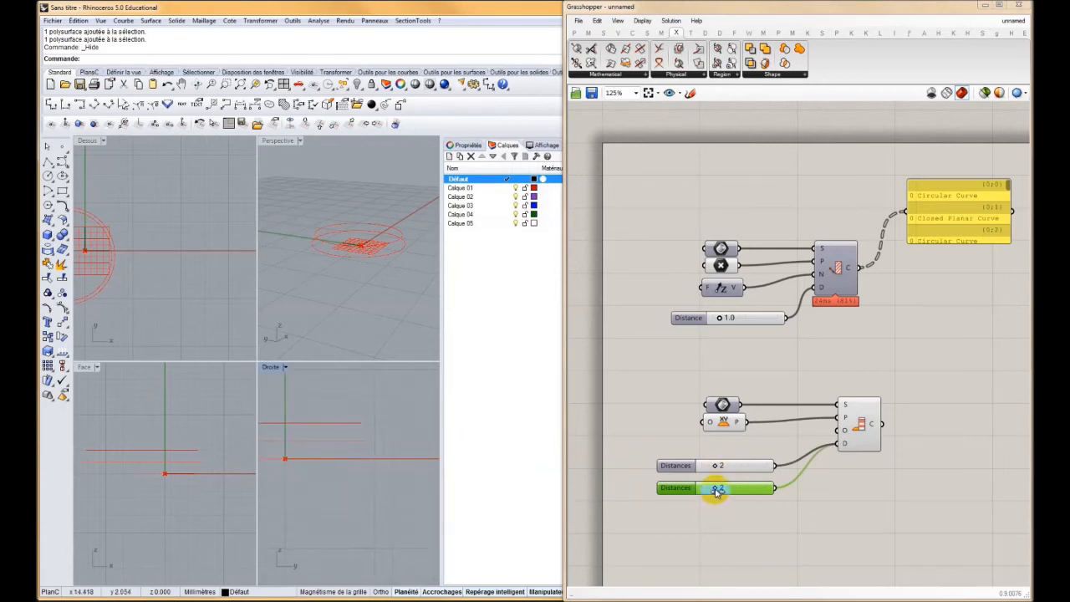
pyautogui.moveTo(711, 489); pyautogui.dragTo(722, 490)
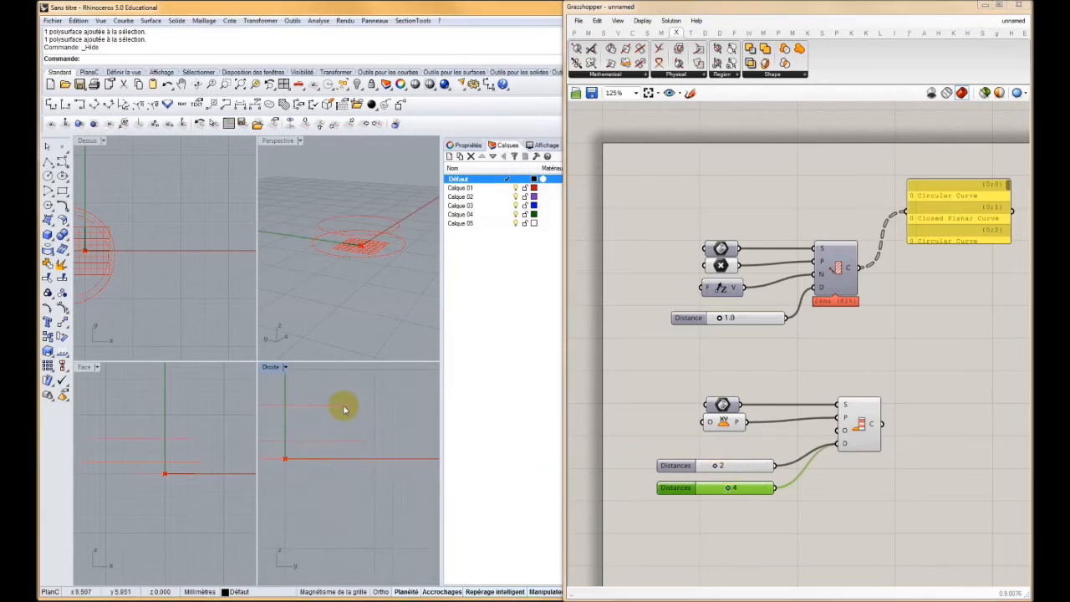
# Duplicate the Distances slider set to 4 and add the copy as a third source of Contour (ex)'s D input
pyautogui.moveTo(768, 498); pyautogui.dragTo(768, 458, button='right')
pyautogui.keyDown('alt'); pyautogui.moveTo(737, 453); pyautogui.dragTo(740, 494); pyautogui.keyUp('alt')
pyautogui.keyDown('shift'); pyautogui.moveTo(840, 407); pyautogui.dragTo(779, 490); pyautogui.keyUp('shift')
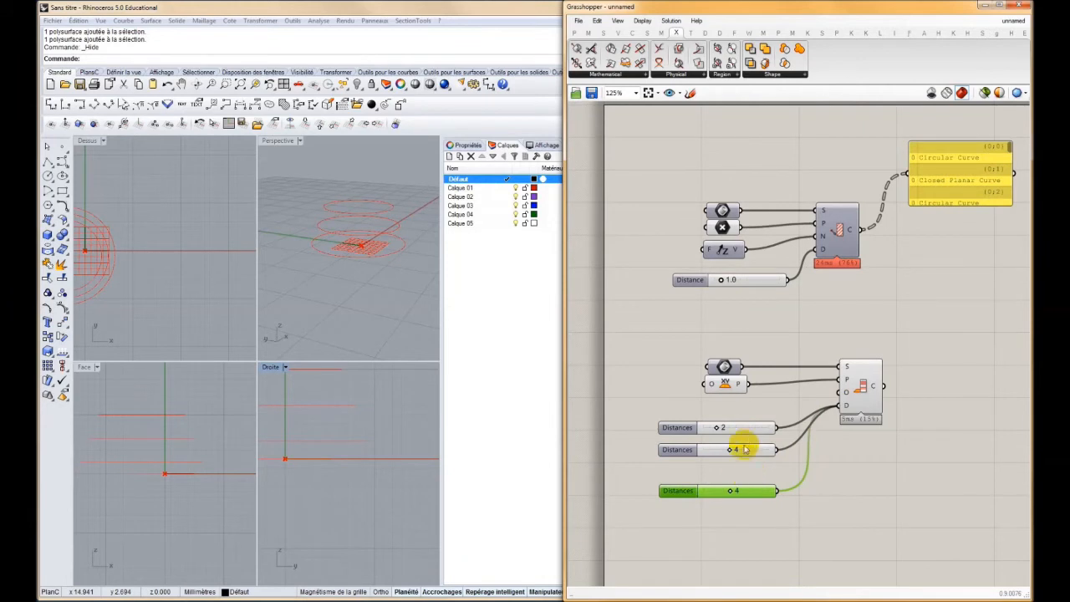
pyautogui.moveTo(376, 412); pyautogui.dragTo(377, 432, button='right')
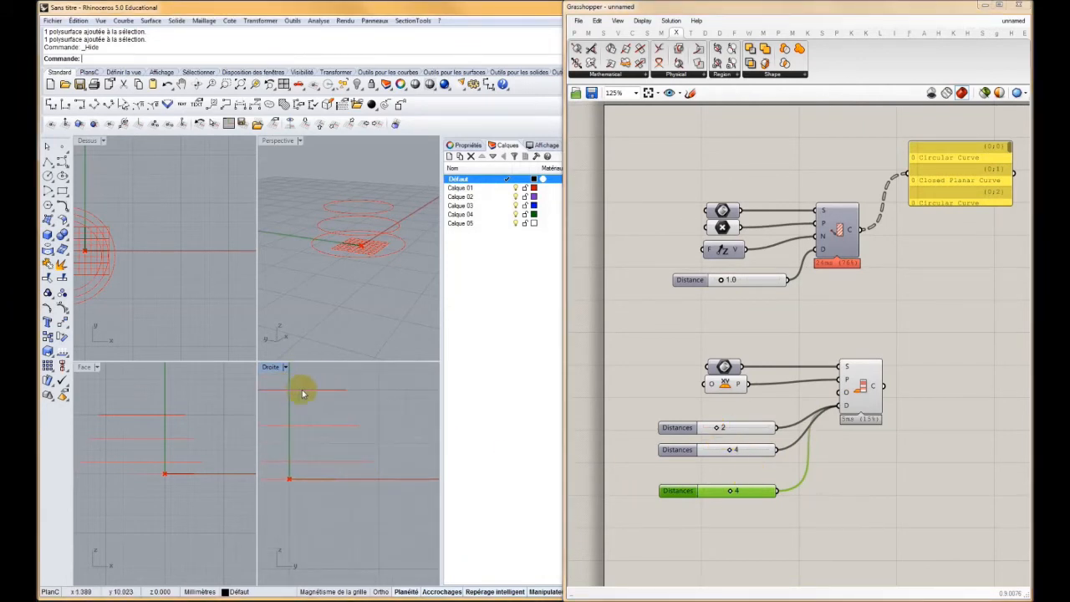
# Try the third Distances slider at 10, check the contours in the Droite view, and set it to 8
pyautogui.moveTo(732, 493); pyautogui.dragTo(768, 540)
pyautogui.scroll(-5, 352, 446)
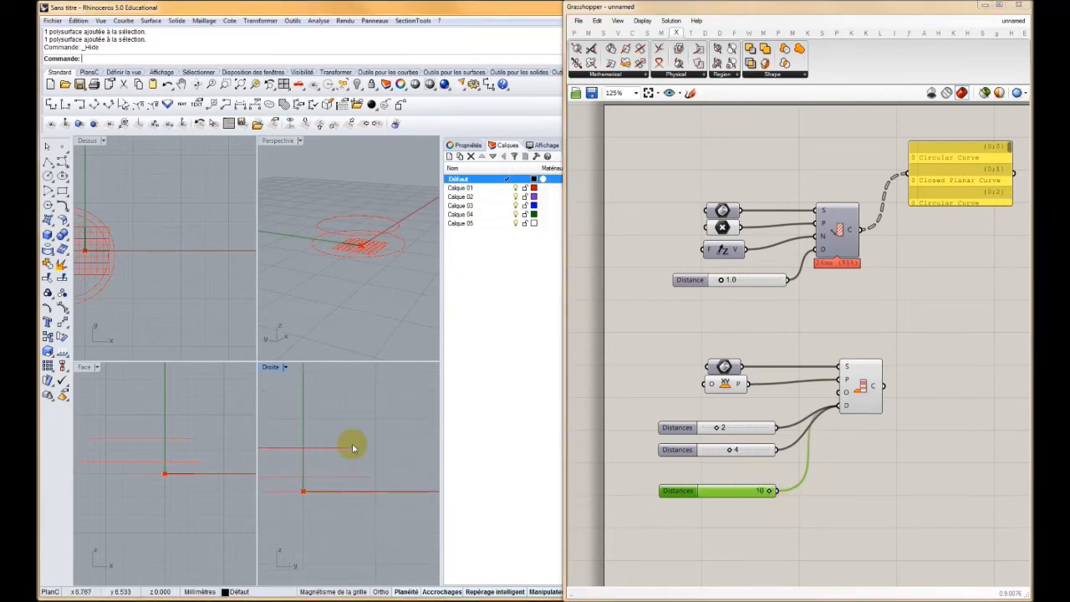
pyautogui.scroll(2, 352, 450)
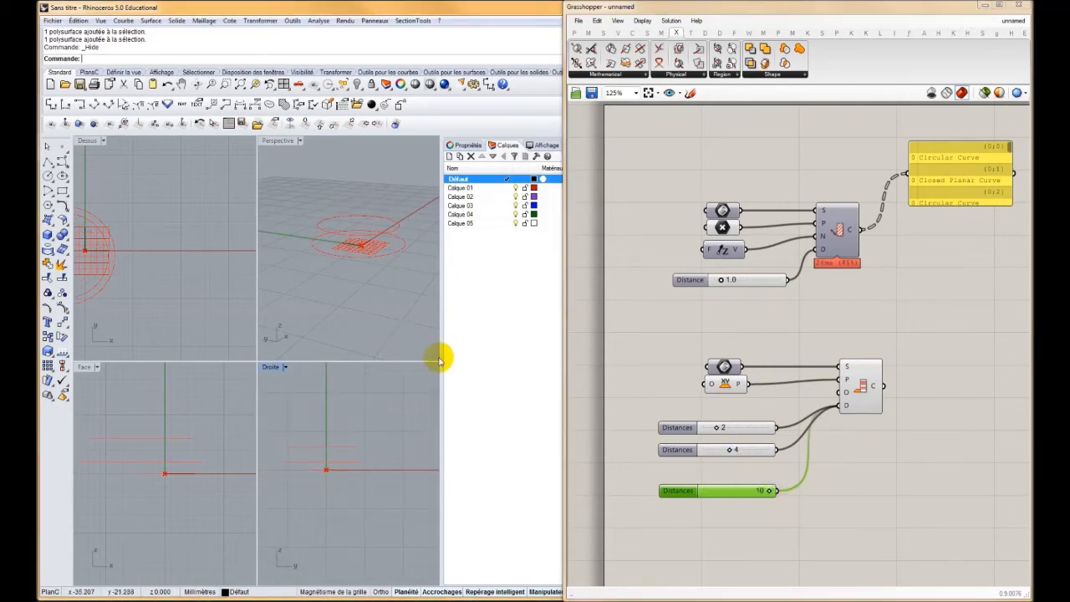
pyautogui.moveTo(769, 492); pyautogui.dragTo(759, 492)
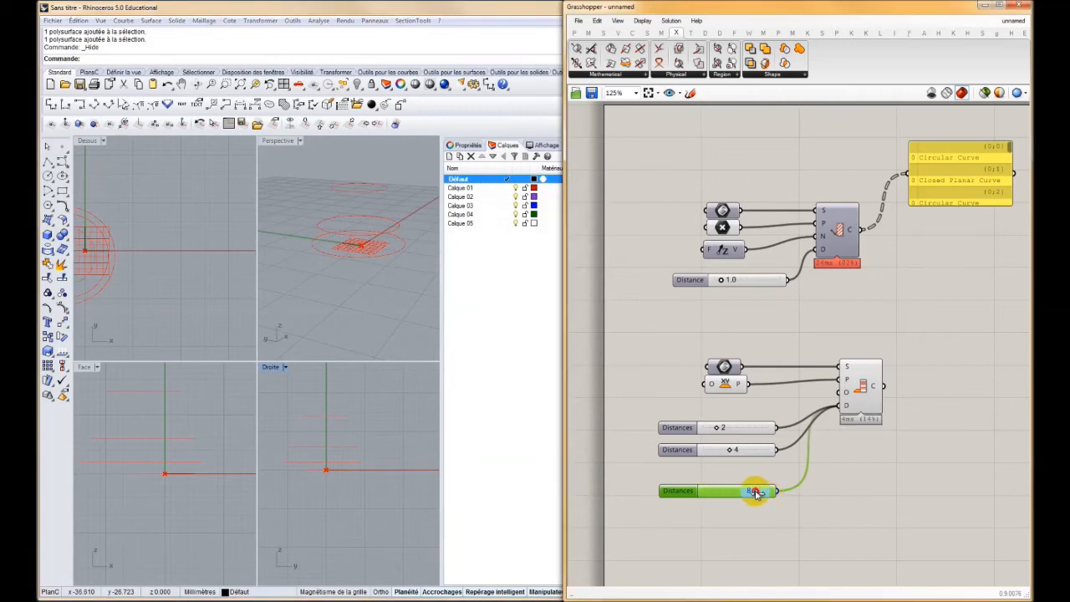
# Delete all three Distances sliders feeding Contour (ex)
pyautogui.moveTo(825, 497); pyautogui.dragTo(807, 410, button='right')
pyautogui.moveTo(769, 456); pyautogui.dragTo(657, 369)
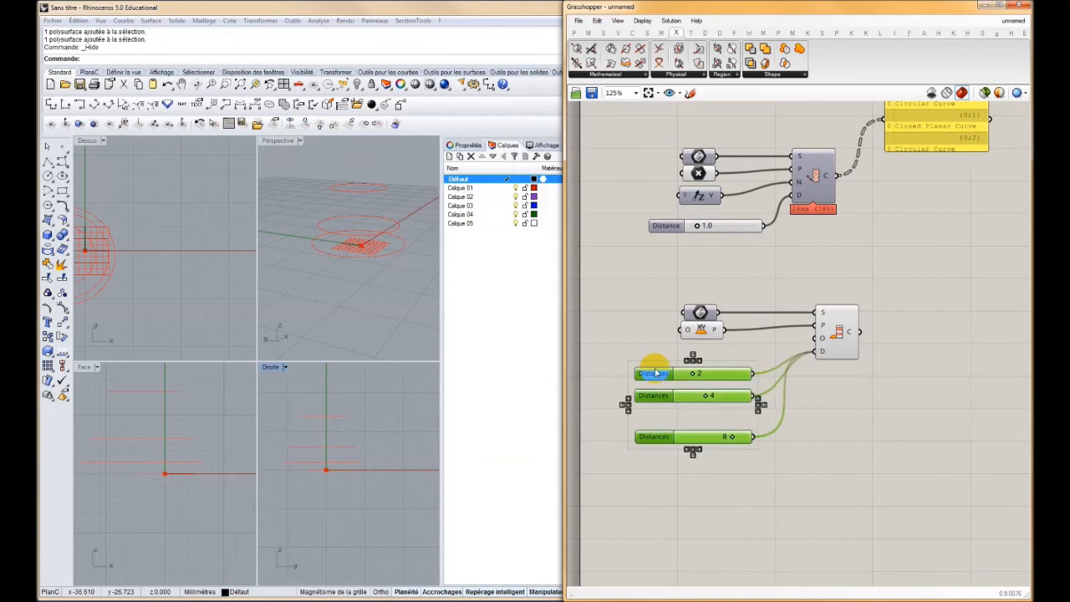
pyautogui.press('Delete')
# Add a Range component below the XY Plane and connect its R output to Contour (ex)'s D input
pyautogui.doubleClick(677, 415)
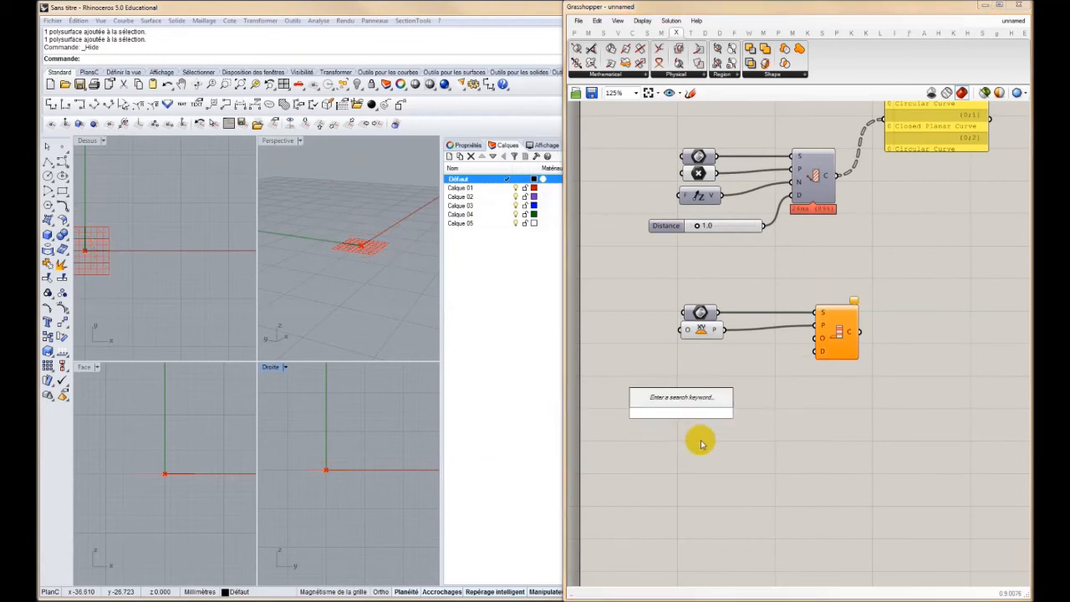
pyautogui.write('range')
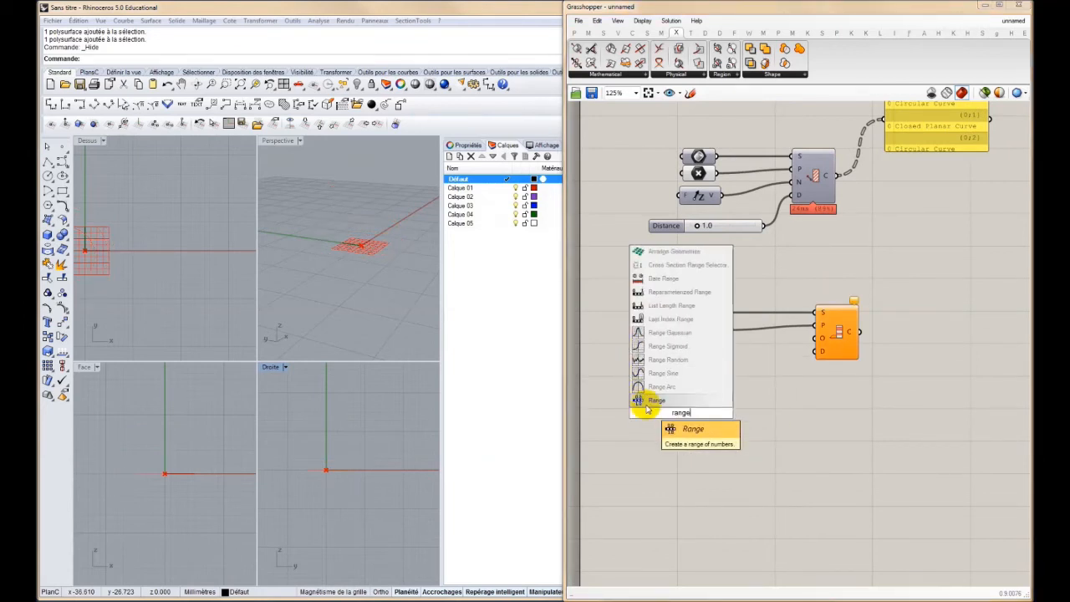
pyautogui.click(647, 403)
pyautogui.moveTo(820, 351); pyautogui.dragTo(692, 413)
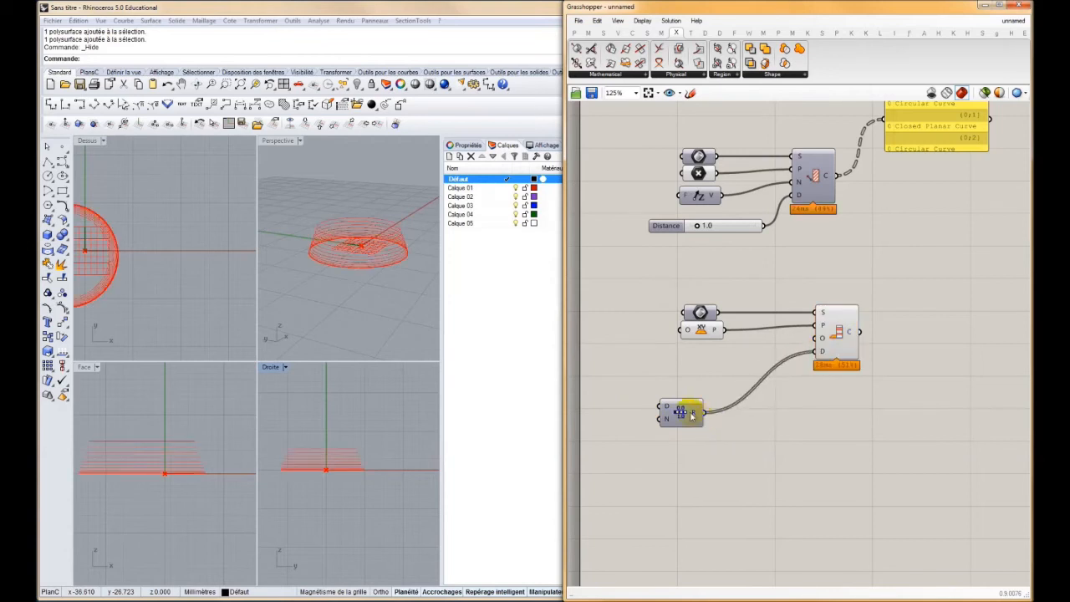
# Examine the Range component's inputs and output values and the spacing of the contours in the Droite view
pyautogui.click(692, 413)
pyautogui.scroll(4, 692, 413)
pyautogui.moveTo(687, 377)
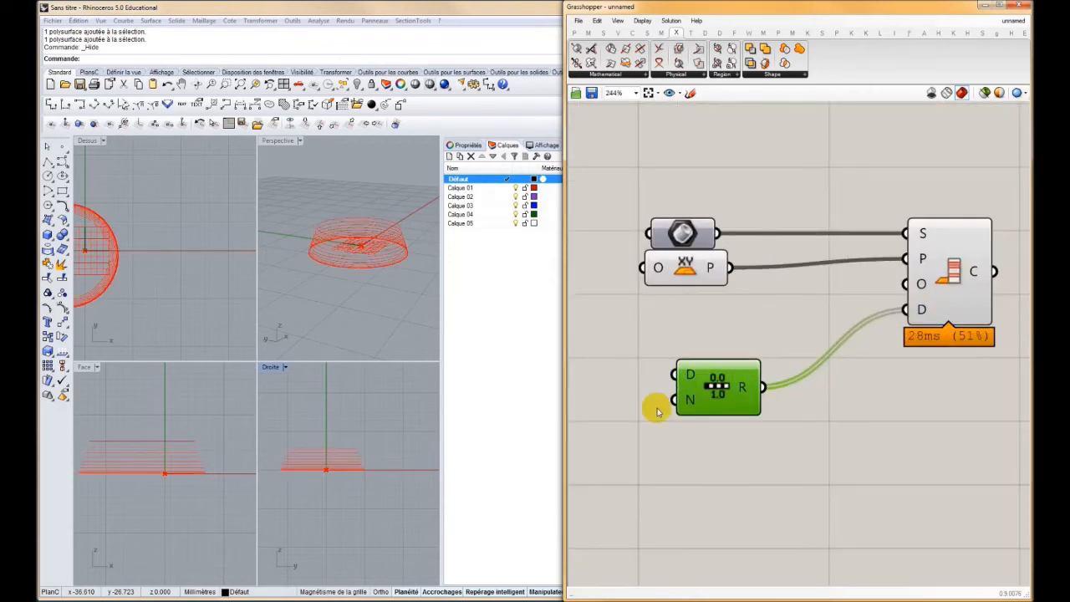
pyautogui.moveTo(744, 390)
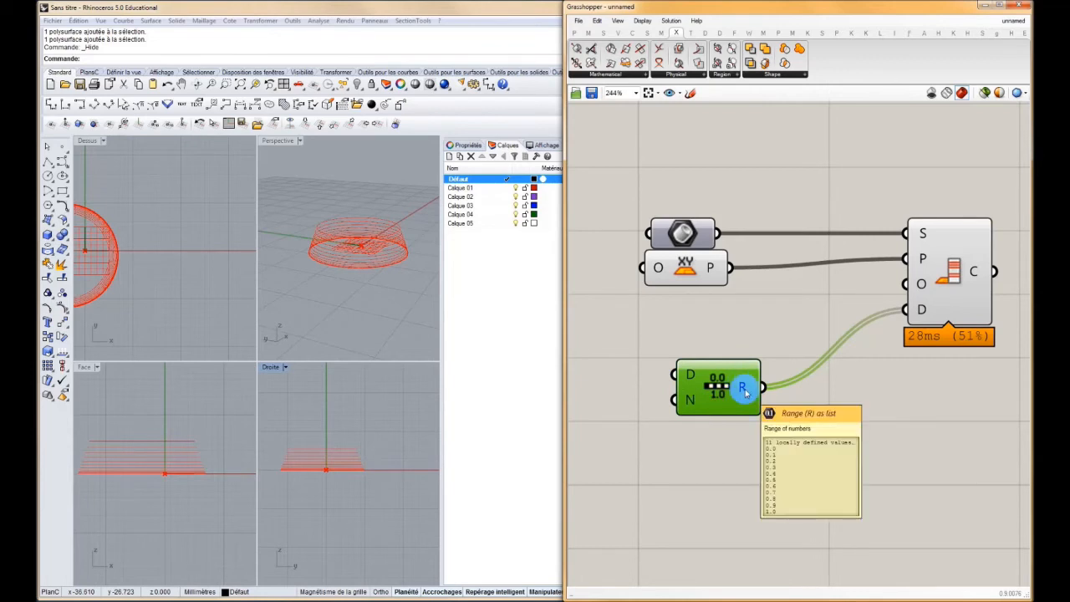
pyautogui.click(391, 452)
pyautogui.moveTo(366, 467); pyautogui.dragTo(373, 449, button='right')
pyautogui.scroll(10, 370, 449)
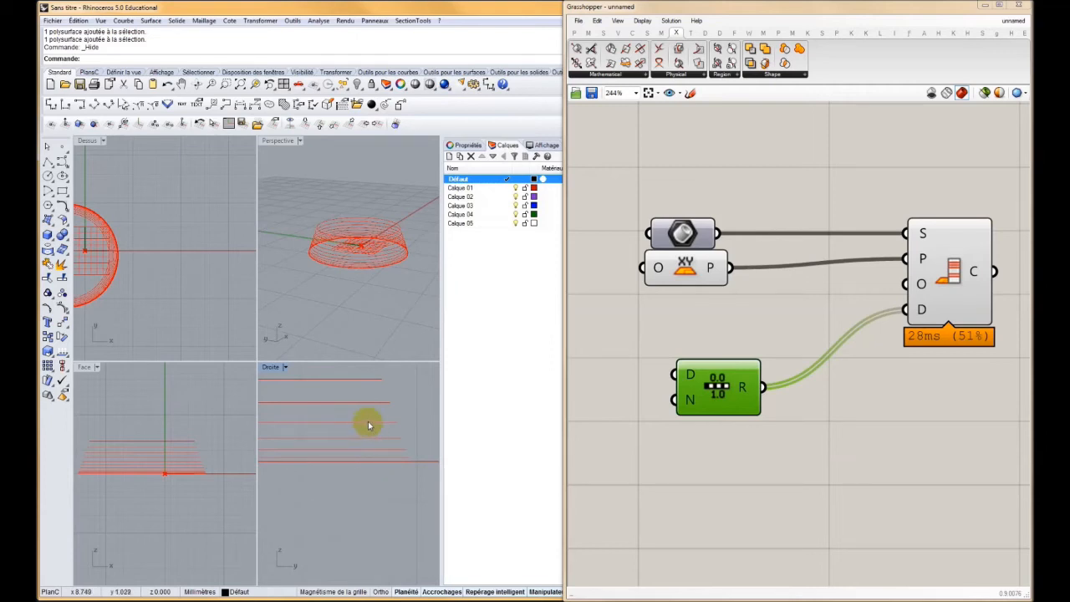
pyautogui.moveTo(363, 381); pyautogui.dragTo(357, 459, button='right')
pyautogui.moveTo(342, 410); pyautogui.dragTo(344, 453, button='right')
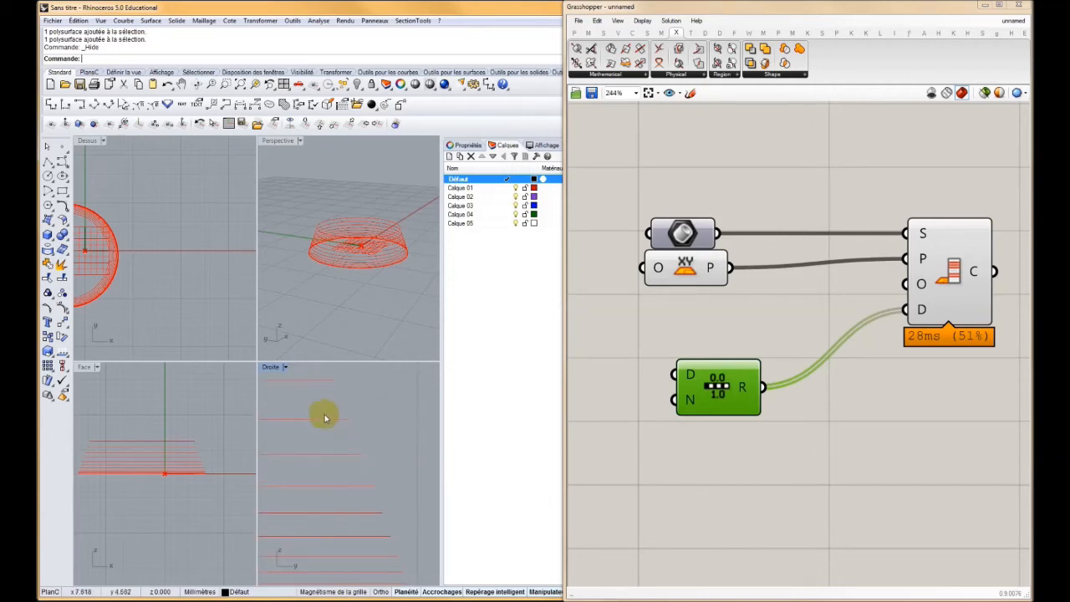
# Move Contour (ex) farther away from its input components to make room for another component
pyautogui.scroll(-3, 793, 420)
pyautogui.scroll(-2, 768, 422)
pyautogui.moveTo(814, 336); pyautogui.dragTo(908, 336)
pyautogui.doubleClick(763, 463)
pyautogui.write('gaph')
pyautogui.press('BackSpace')
pyautogui.press('BackSpace')
pyautogui.press('BackSpace')
pyautogui.press('BackSpace')
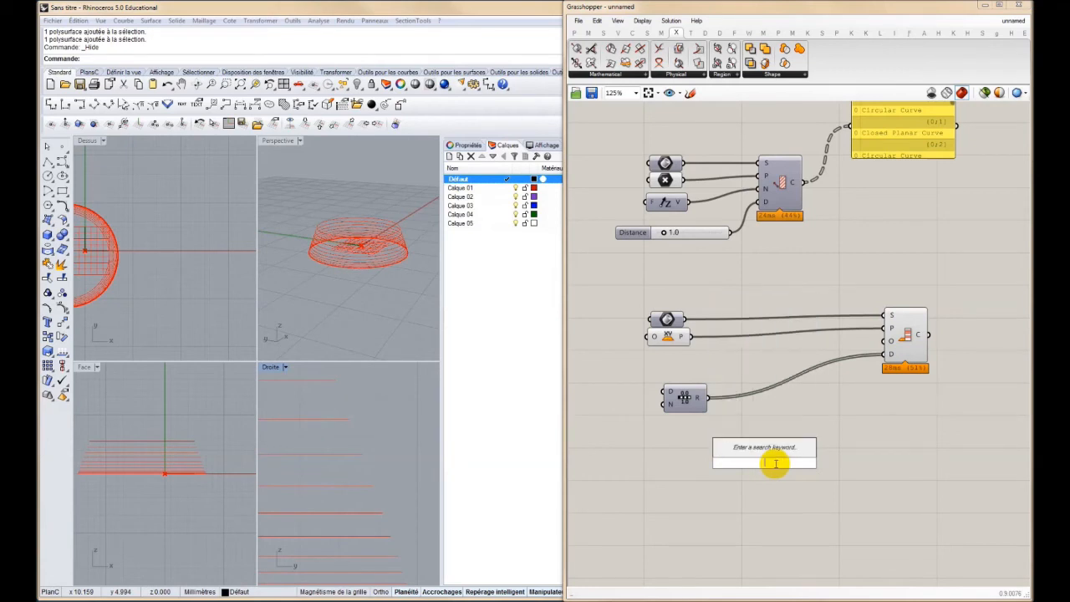
# Add a Graph Mapper between Range and Contour (ex) and feed it from Range's R output
pyautogui.click(573, 33)
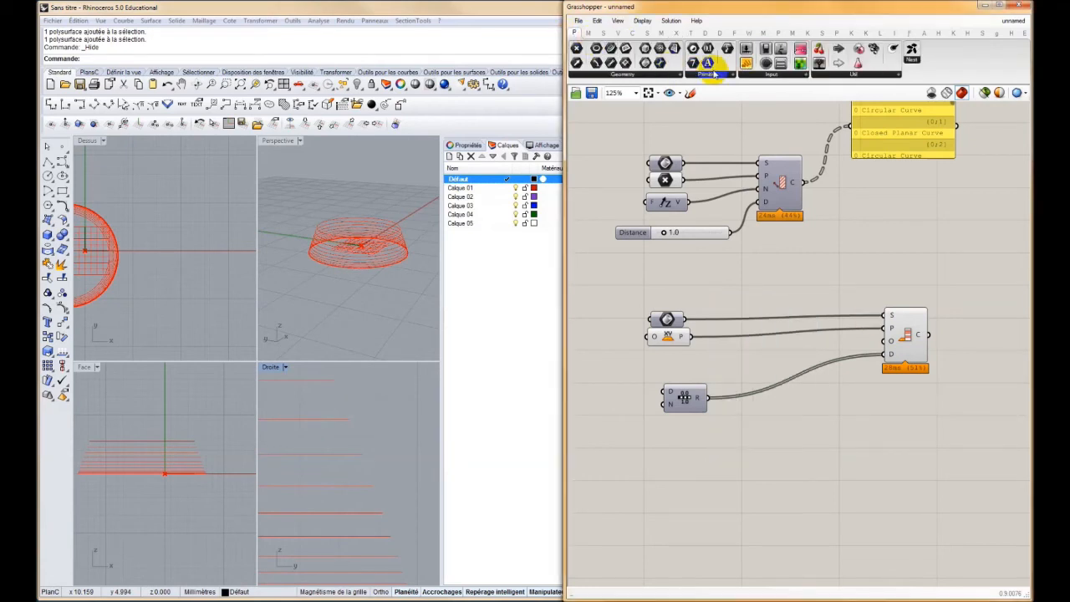
pyautogui.click(787, 75)
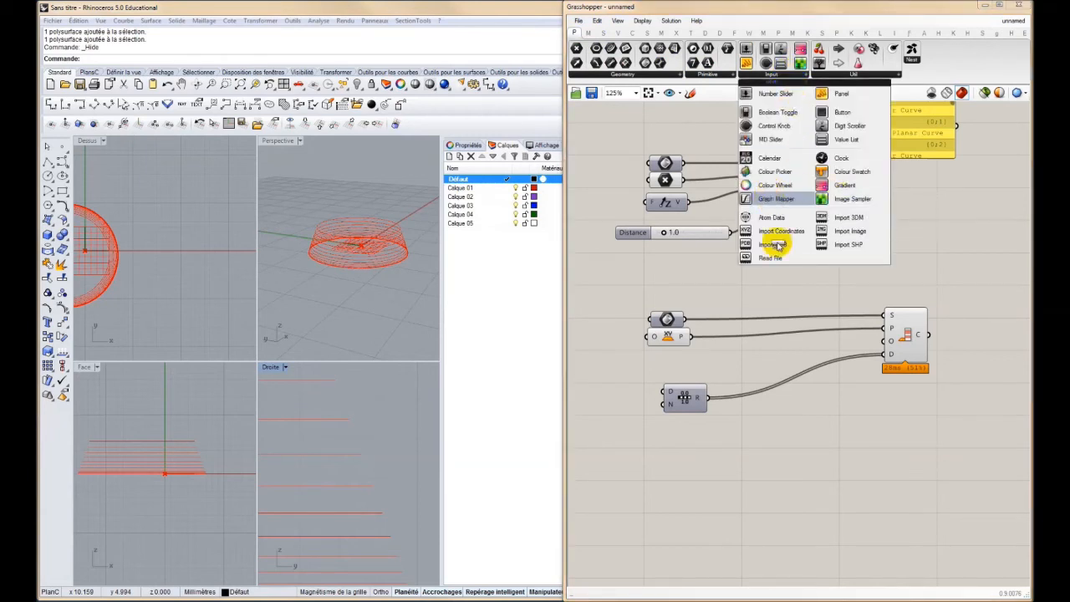
pyautogui.moveTo(776, 244); pyautogui.dragTo(777, 443)
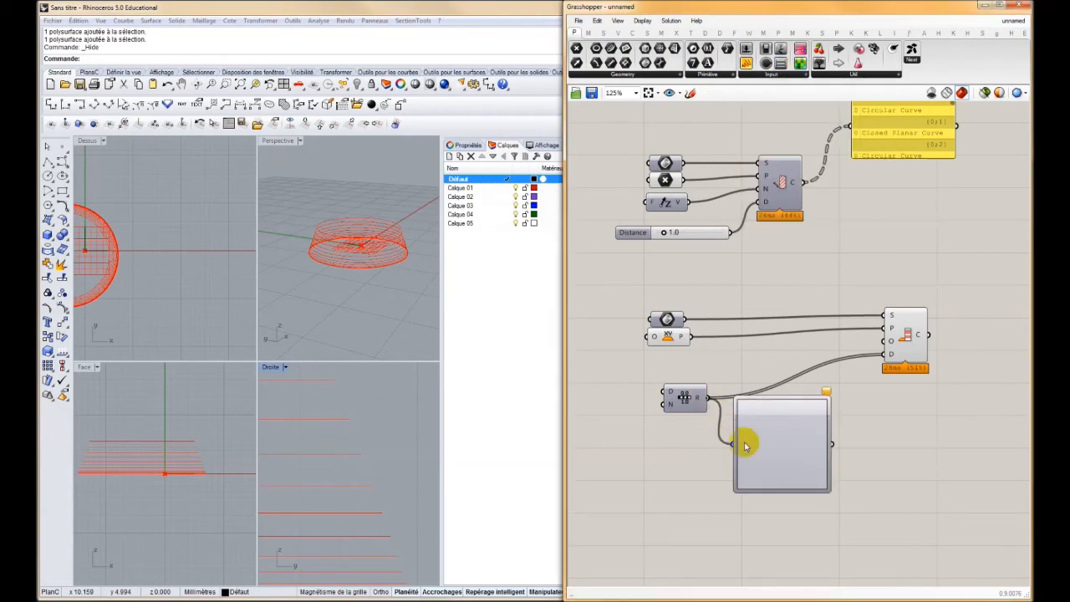
# Set the Graph Mapper to the Sine type, connect its output to Contour (ex)'s D input, and shift Contour (ex) farther away
pyautogui.rightClick(769, 430)
pyautogui.moveTo(805, 576)
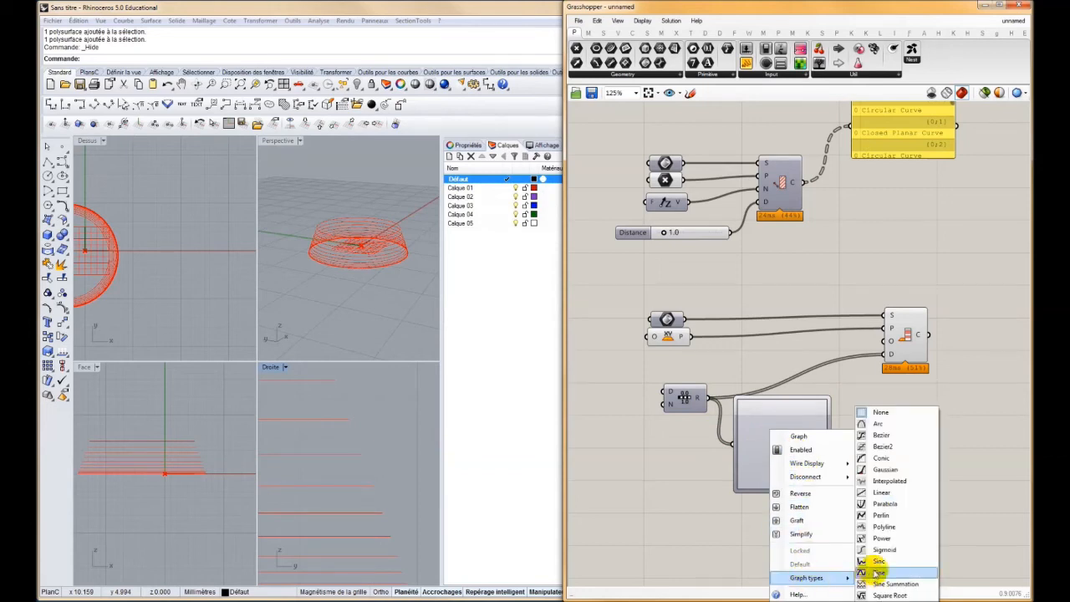
pyautogui.click(878, 573)
pyautogui.moveTo(884, 355); pyautogui.dragTo(792, 426)
pyautogui.moveTo(784, 444); pyautogui.dragTo(732, 409, button='right')
pyautogui.moveTo(844, 298); pyautogui.dragTo(944, 298)
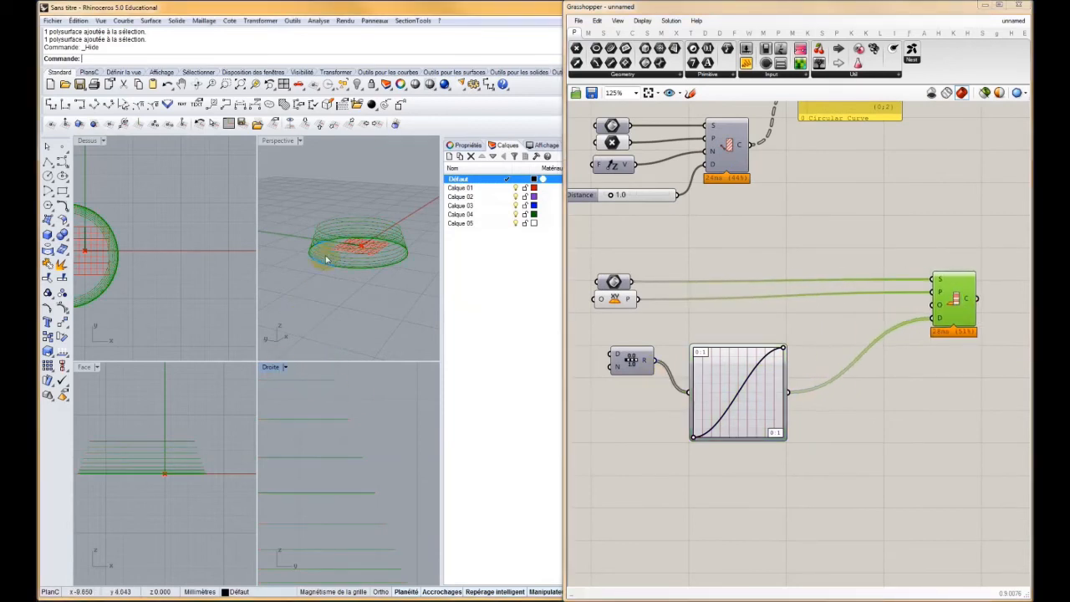
# Add a Multiplication component and route the Graph Mapper's output through its A input into Contour (ex)'s D input
pyautogui.click(356, 276)
pyautogui.moveTo(410, 279); pyautogui.dragTo(394, 246, button='right')
pyautogui.doubleClick(855, 441)
pyautogui.write('*')
pyautogui.press('Return')
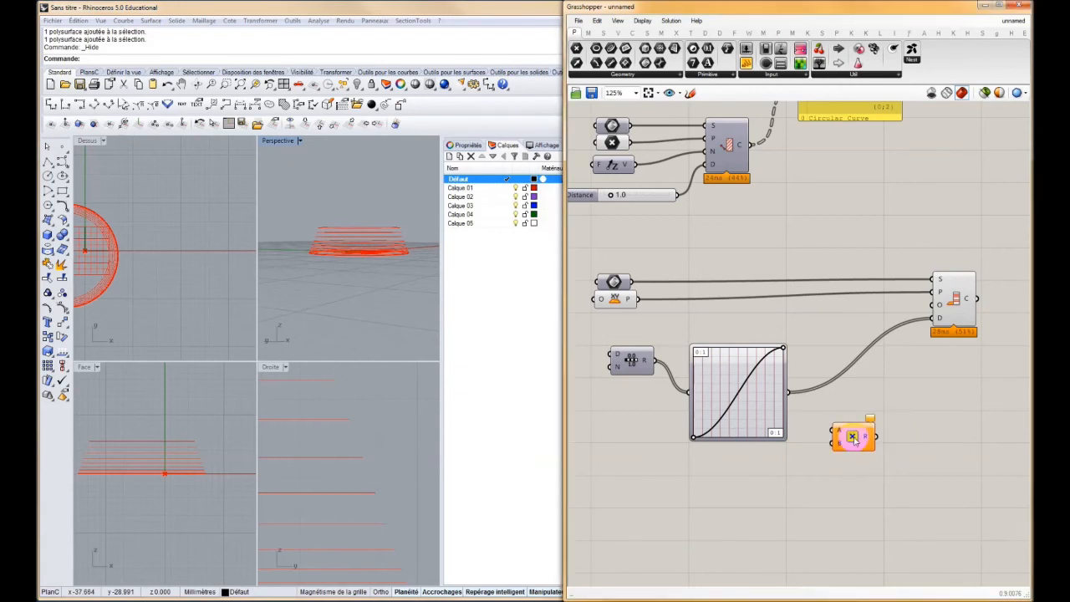
pyautogui.moveTo(832, 425); pyautogui.dragTo(833, 428)
pyautogui.moveTo(934, 319); pyautogui.dragTo(875, 435)
# Add a number slider set to 5.0 below the Graph Mapper and connect it to the Multiplication's B input
pyautogui.doubleClick(750, 473)
pyautogui.write('5')
pyautogui.press('Return')
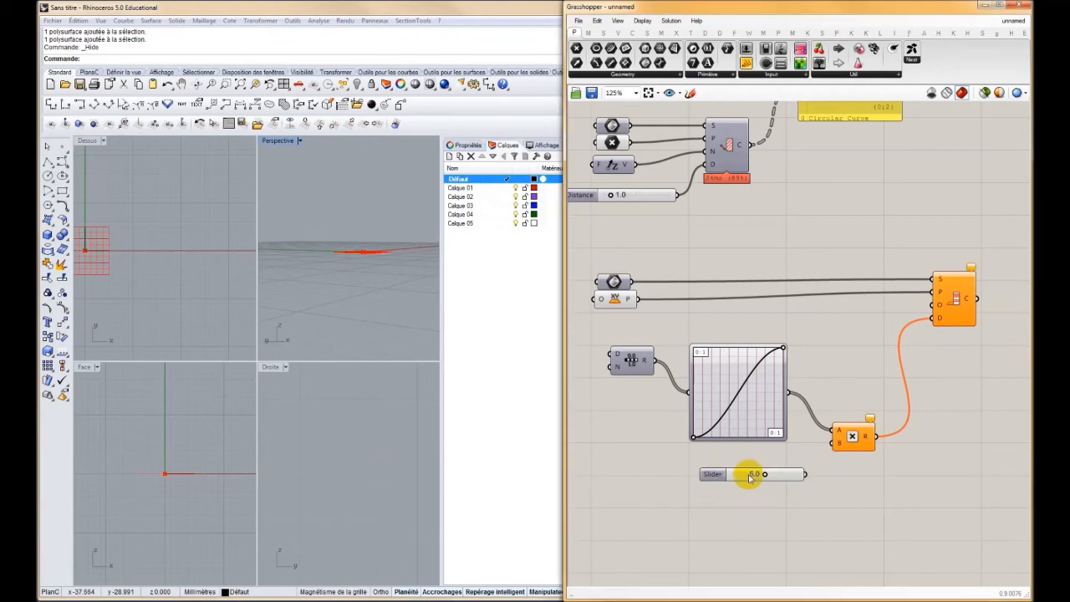
pyautogui.moveTo(806, 474); pyautogui.dragTo(834, 441)
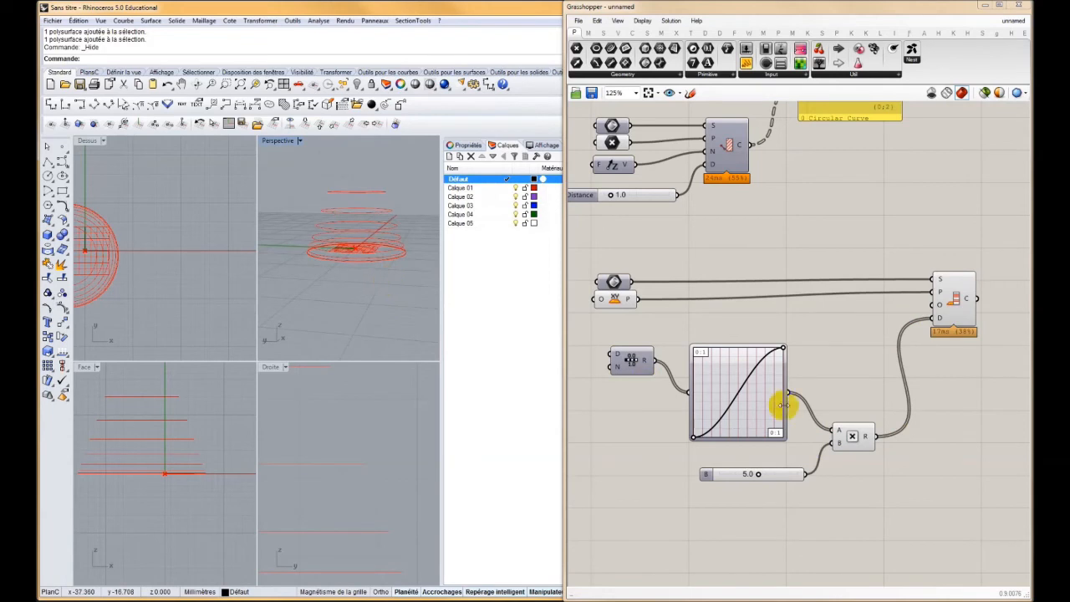
# Try moving the sine graph's upper end handle toward its start, inspect the contours in perspective, and return the handle to the corner
pyautogui.scroll(3, 769, 368)
pyautogui.moveTo(797, 334); pyautogui.dragTo(657, 334)
pyautogui.click(358, 287)
pyautogui.moveTo(359, 287); pyautogui.dragTo(537, 322, button='right')
pyautogui.click(643, 341)
pyautogui.moveTo(658, 335); pyautogui.dragTo(799, 334)
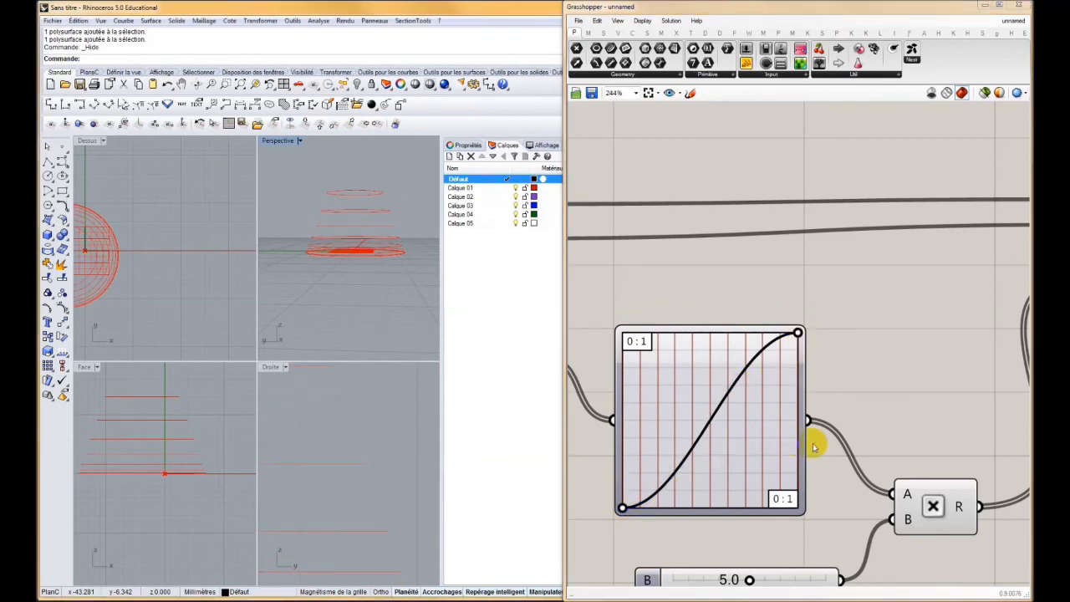
# Change the Graph Mapper's graph type to Bezier2
pyautogui.moveTo(811, 408); pyautogui.dragTo(774, 349, button='right')
pyautogui.rightClick(687, 378)
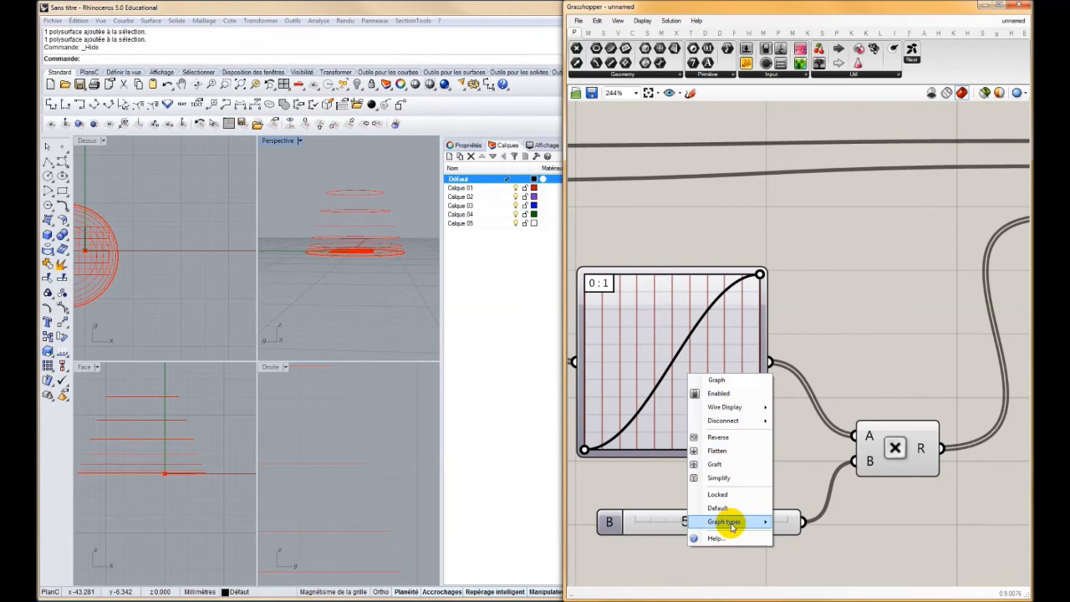
pyautogui.moveTo(730, 520)
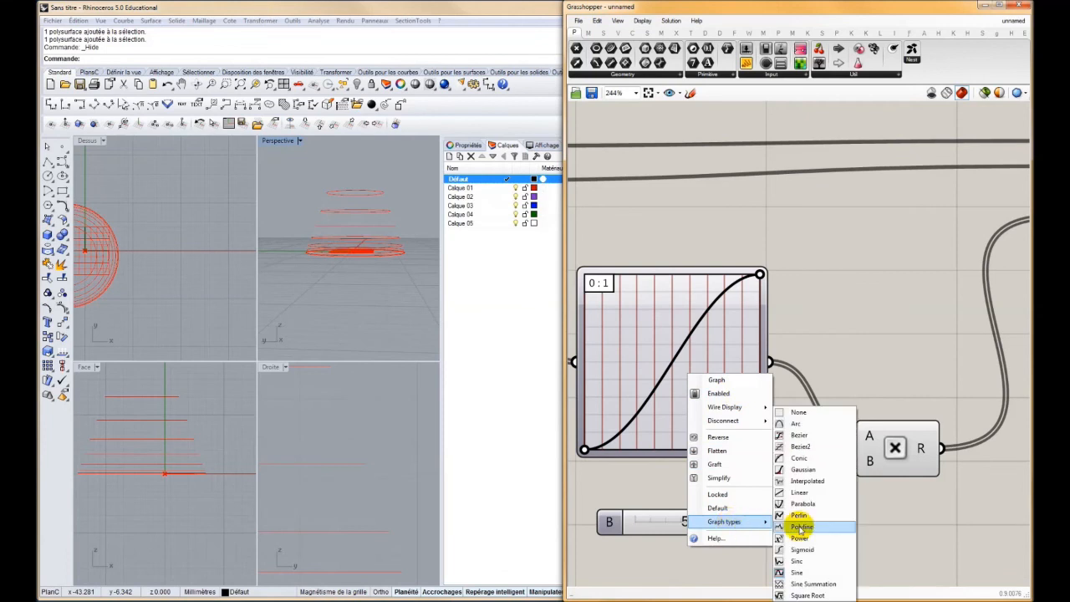
pyautogui.click(799, 446)
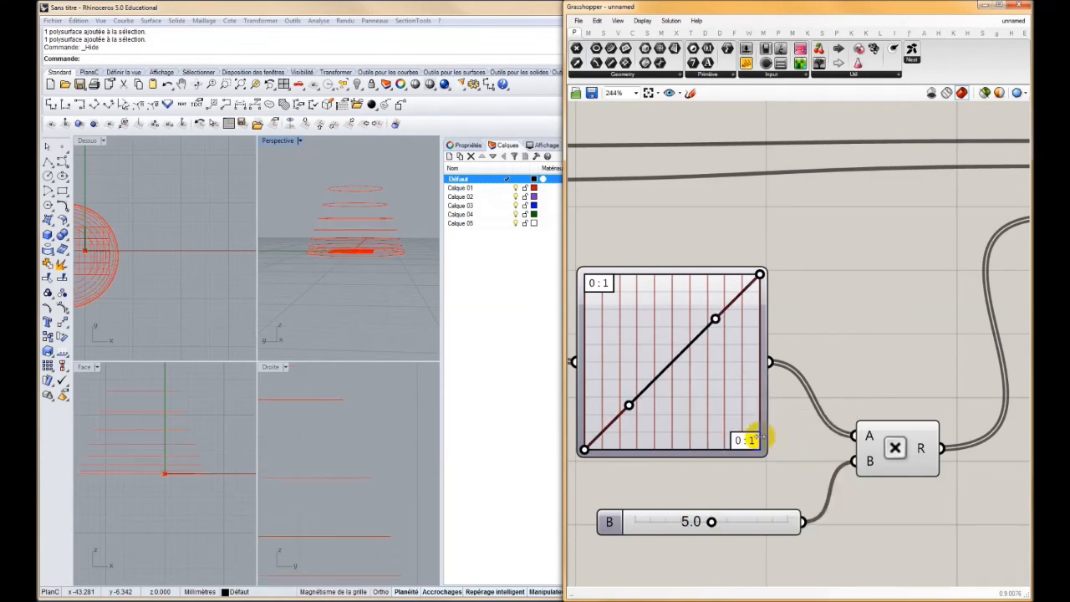
# Shape the Bezier graph into a steep S-curve, with the lower handle about two-thirds along the bottom edge and the upper handle near the top-left corner
pyautogui.moveTo(706, 321); pyautogui.dragTo(694, 273)
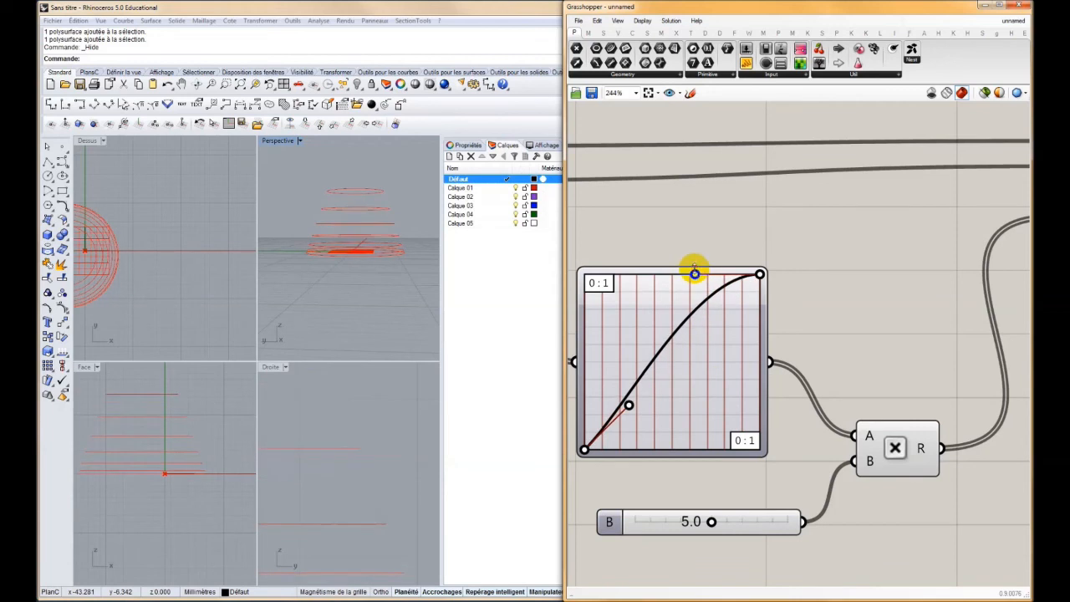
pyautogui.moveTo(628, 407); pyautogui.dragTo(704, 450)
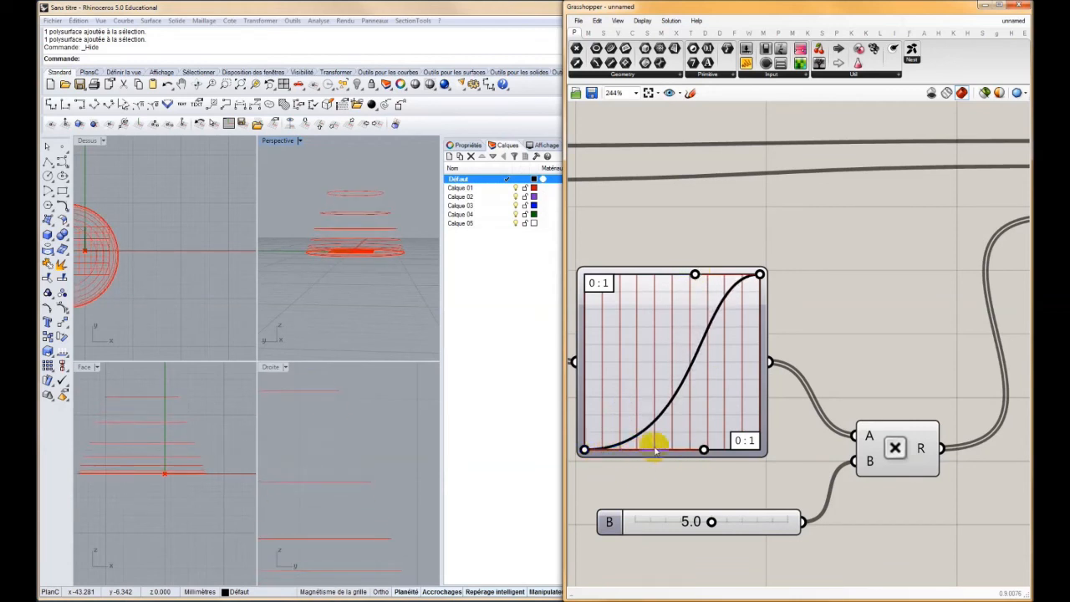
pyautogui.moveTo(694, 275); pyautogui.dragTo(610, 275)
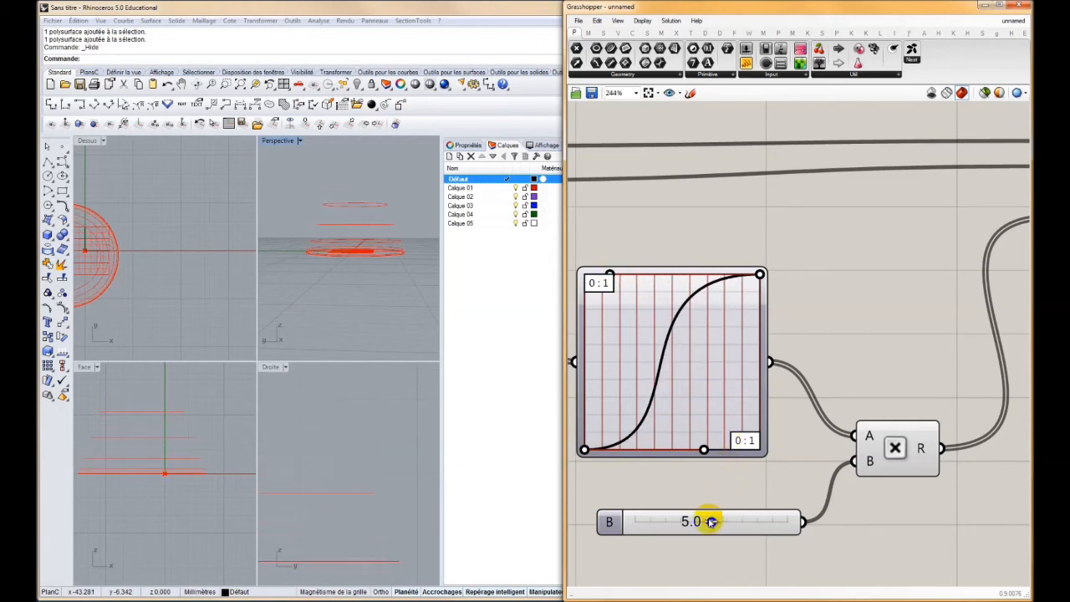
# Set the multiplier slider feeding the Multiplication's B input to 1.7 and check the contour spacing in perspective
pyautogui.moveTo(711, 521); pyautogui.dragTo(661, 522)
pyautogui.moveTo(351, 279); pyautogui.dragTo(414, 255, button='right')
pyautogui.scroll(-5, 811, 346)
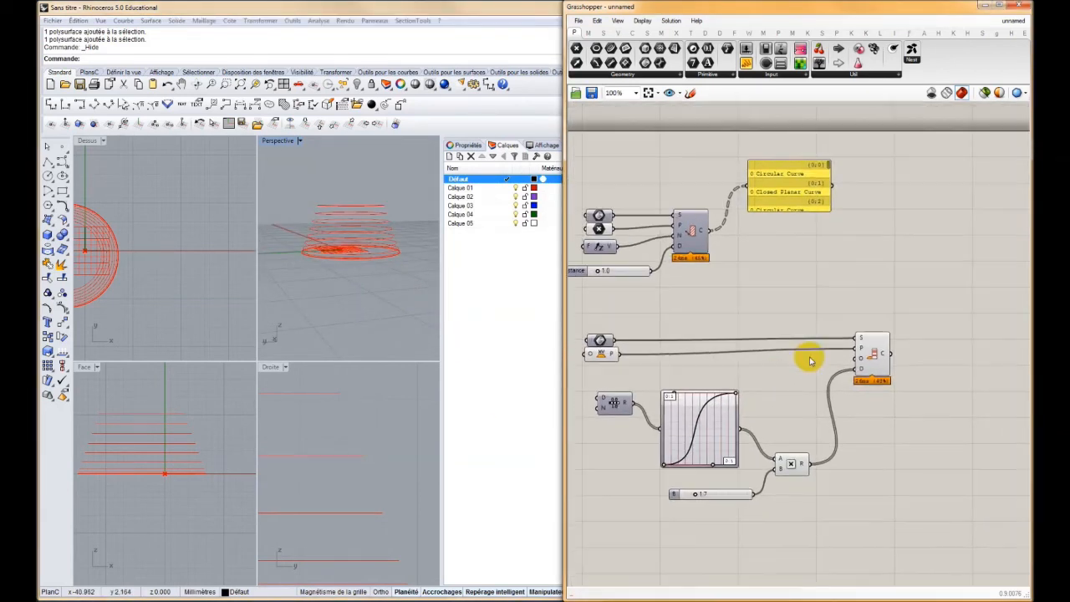
# Shift the upper Contour component and its output panel away from their inputs, and nudge the Contour (ex) component slightly down
pyautogui.moveTo(689, 240); pyautogui.dragTo(716, 236)
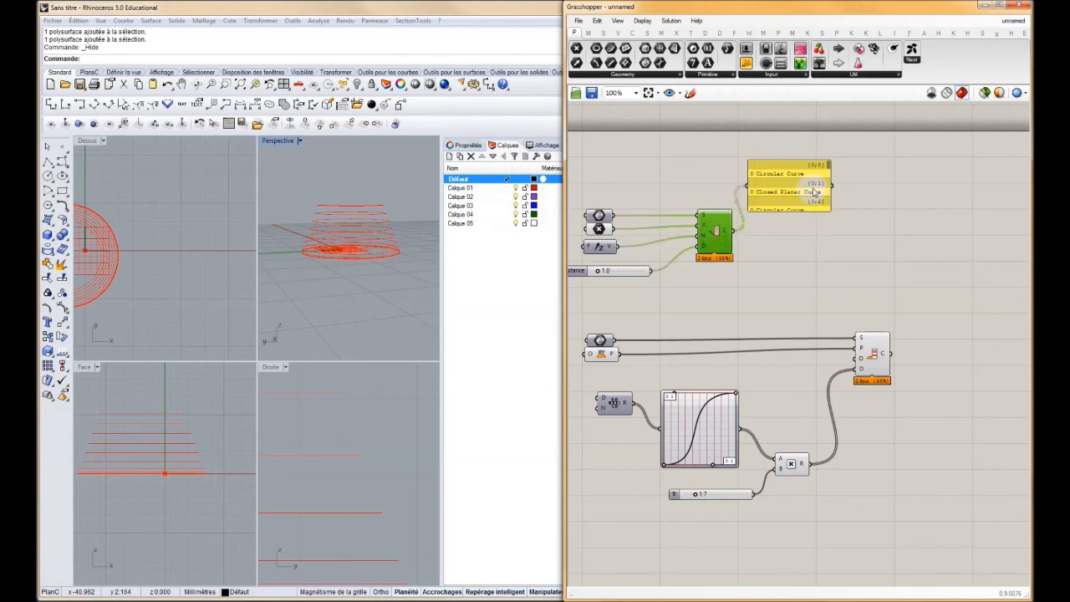
pyautogui.moveTo(815, 193); pyautogui.dragTo(898, 183)
pyautogui.moveTo(868, 350); pyautogui.dragTo(866, 356)
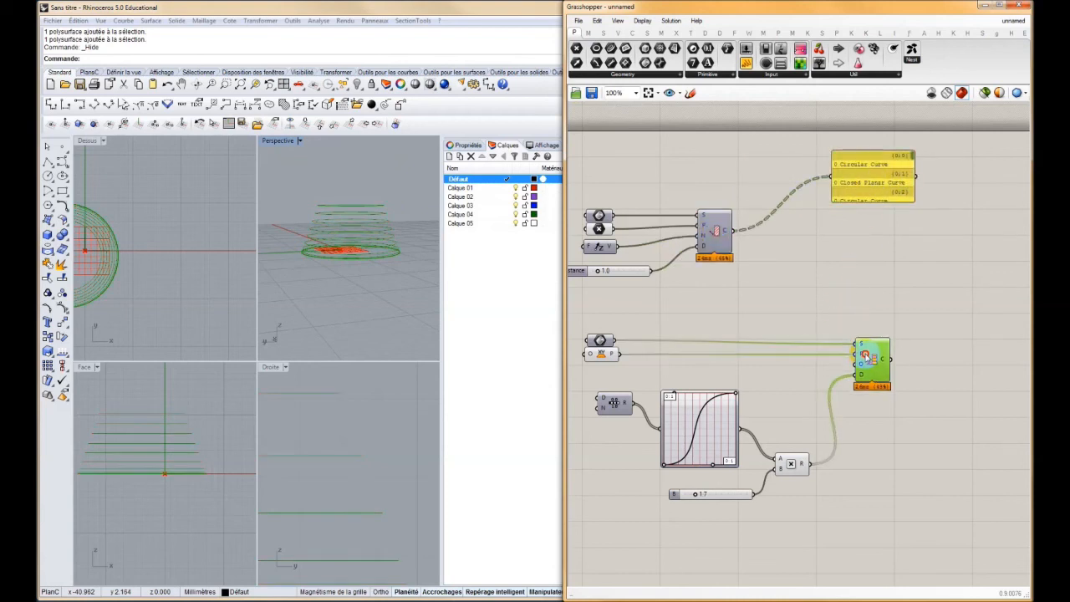
# Select the XY Plane component, maximize the Perspective viewport and orbit around the contours
pyautogui.click(605, 356)
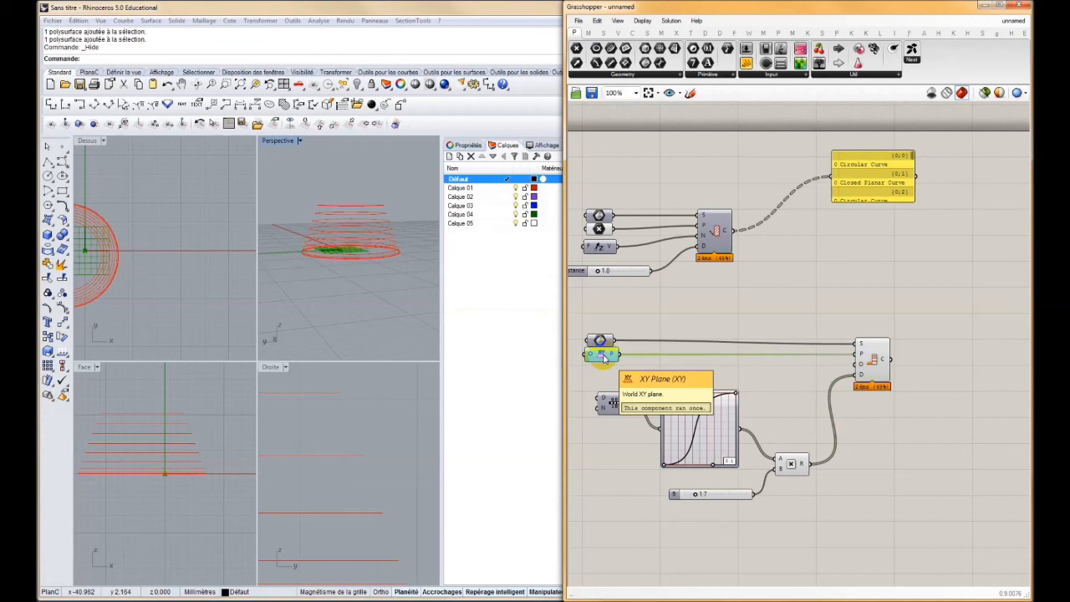
pyautogui.click(368, 203)
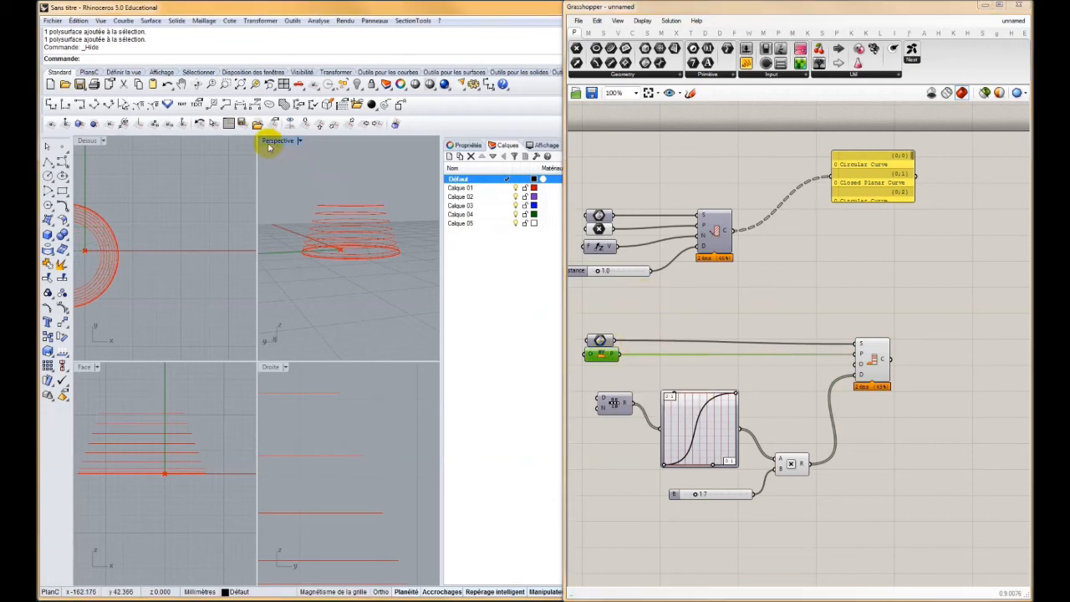
pyautogui.doubleClick(272, 140)
pyautogui.moveTo(259, 234); pyautogui.dragTo(334, 279, button='right')
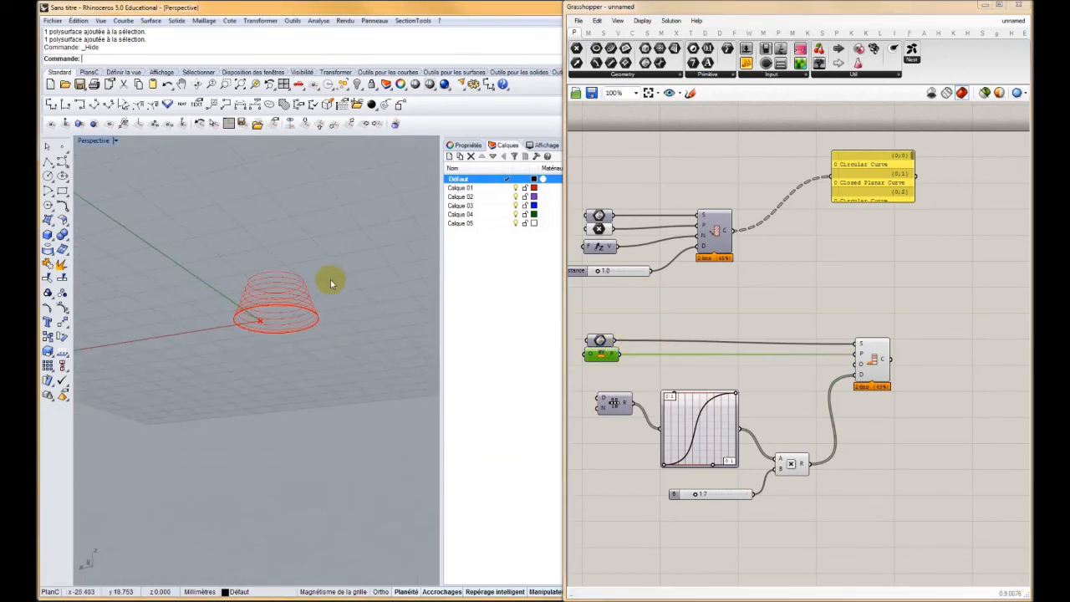
# Select the whole upper Contour group with its panel and move it so its Contour component sits above Contour (ex)
pyautogui.moveTo(809, 277); pyautogui.dragTo(803, 310, button='right')
pyautogui.scroll(-4, 804, 310)
pyautogui.moveTo(979, 209); pyautogui.dragTo(840, 297)
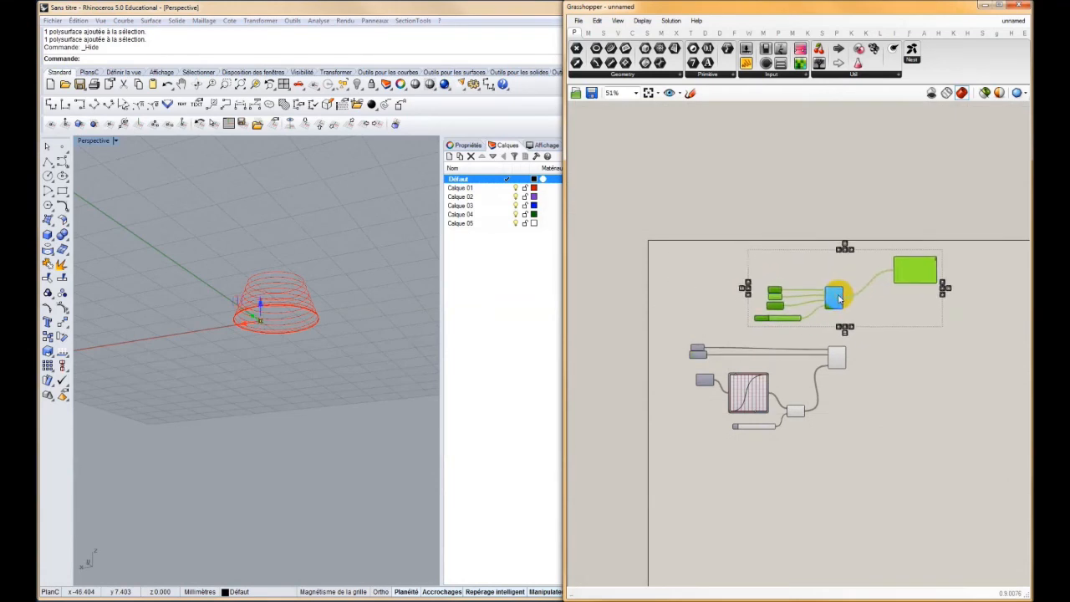
pyautogui.click(920, 351)
# Move the output panel down so it sits roughly level with the upper Contour component
pyautogui.moveTo(888, 380); pyautogui.dragTo(812, 403, button='right')
pyautogui.scroll(4, 880, 308)
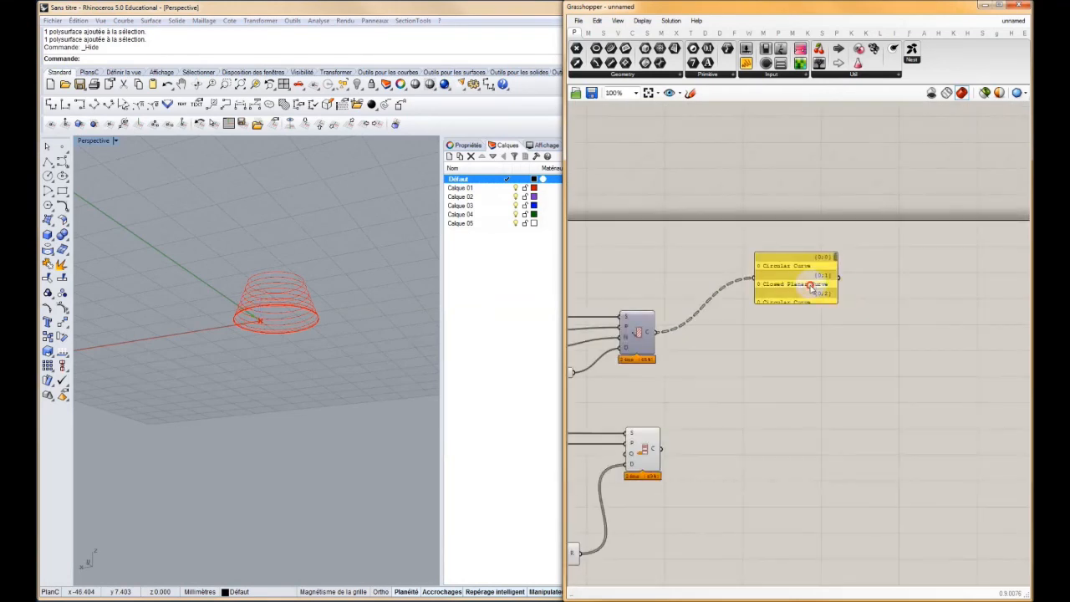
pyautogui.moveTo(807, 284); pyautogui.dragTo(806, 331)
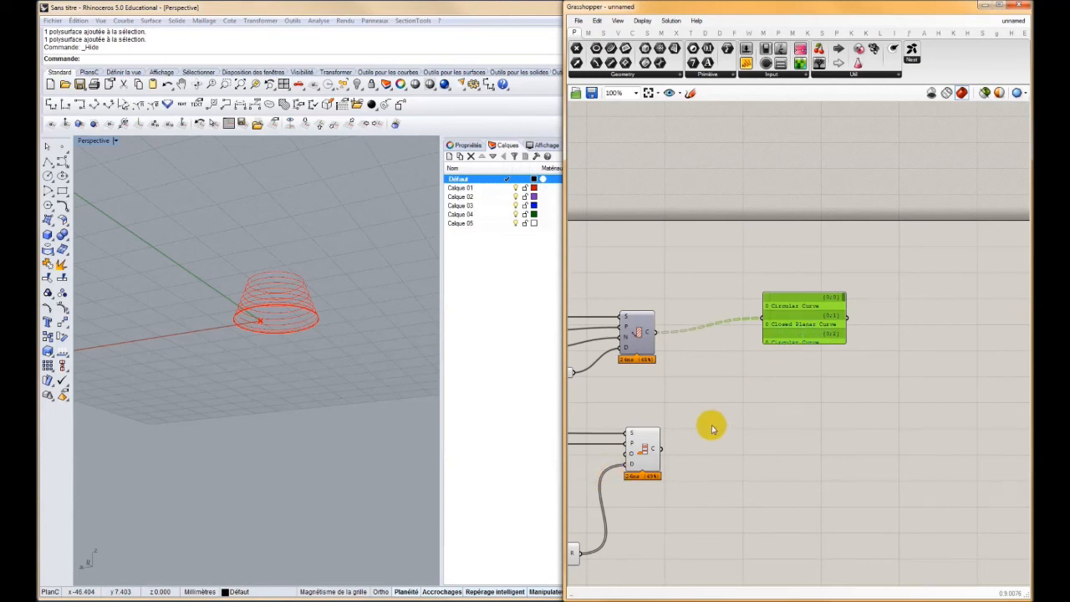
pyautogui.moveTo(712, 429); pyautogui.dragTo(748, 388, button='right')
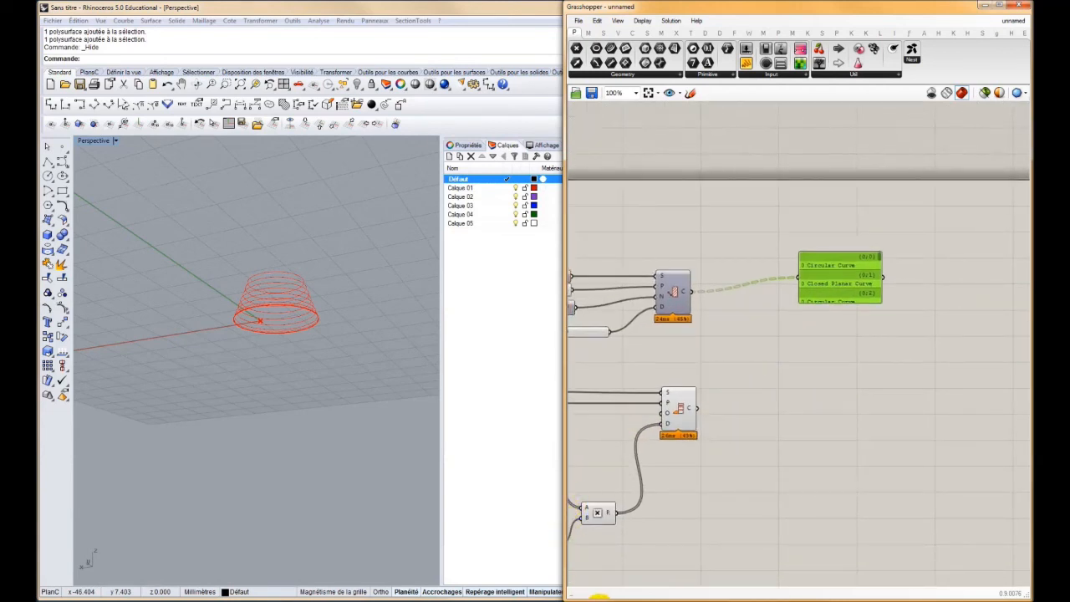